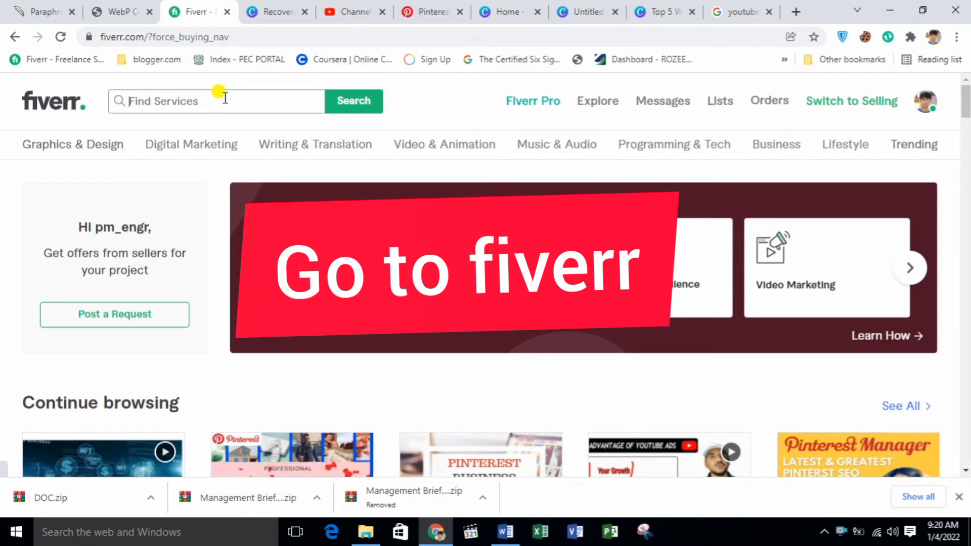
Search Fiverr for "pintrest manager" and look through the resulting services
type("pin")
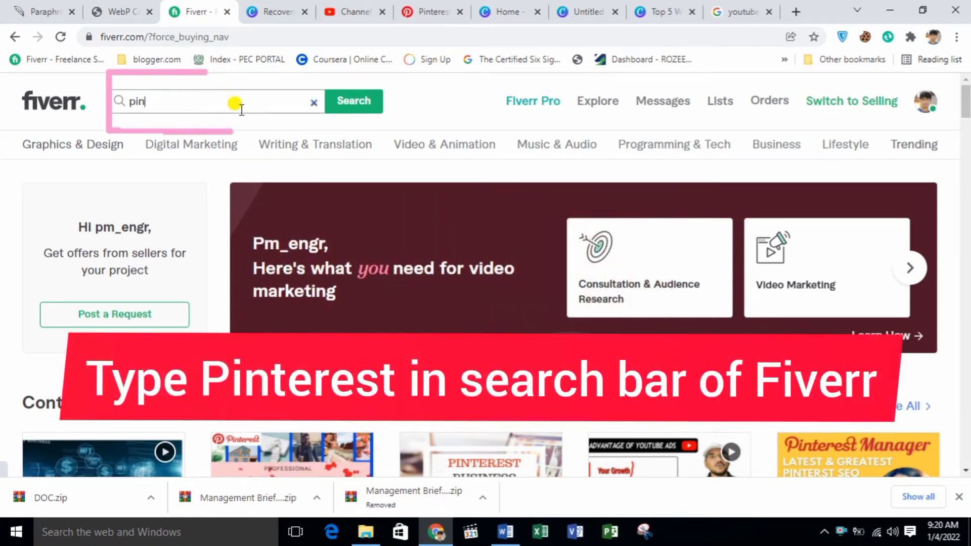
type("trest mana")
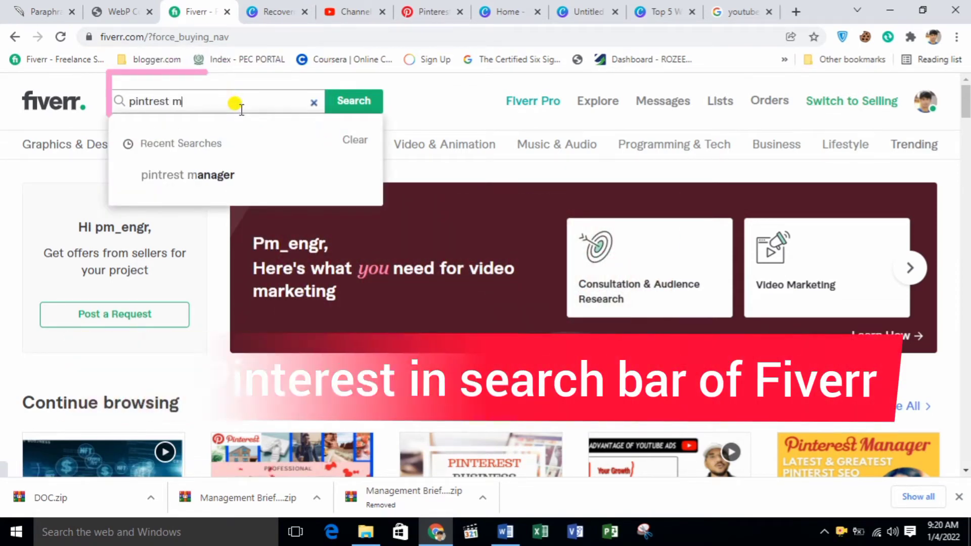
type("ger")
key("Return")
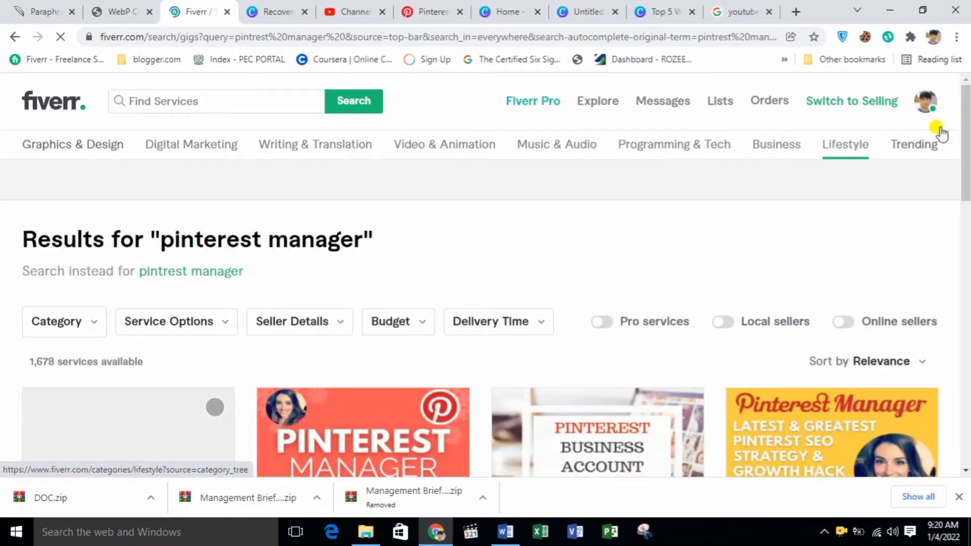
left_click_drag(966, 126, 967, 178)
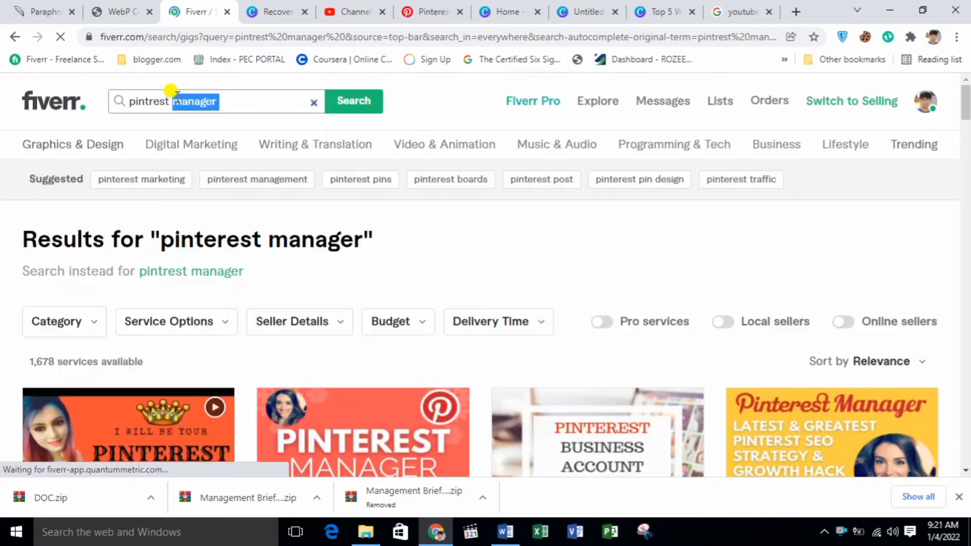
Shorten the Fiverr search to "pintrest" and check how many services are available
key("BackSpace")
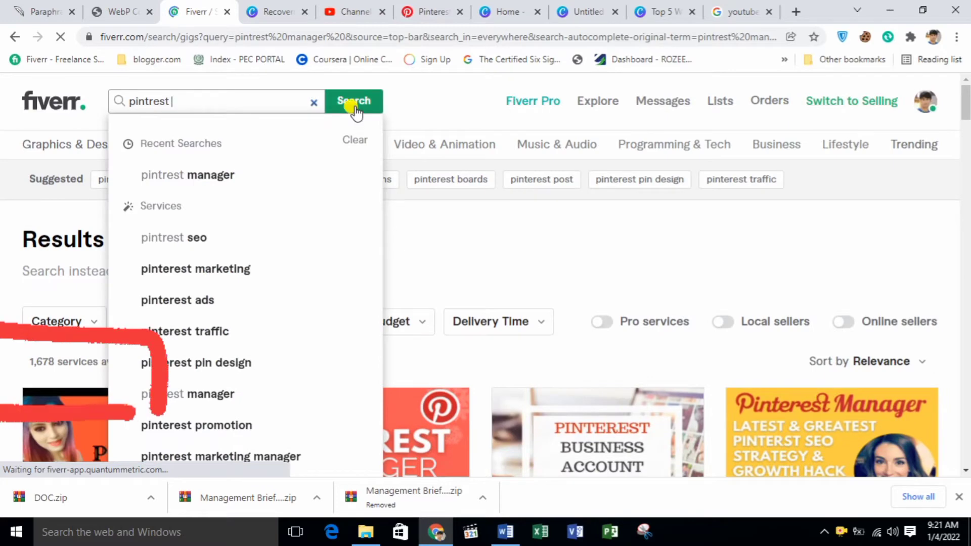
left_click(353, 103)
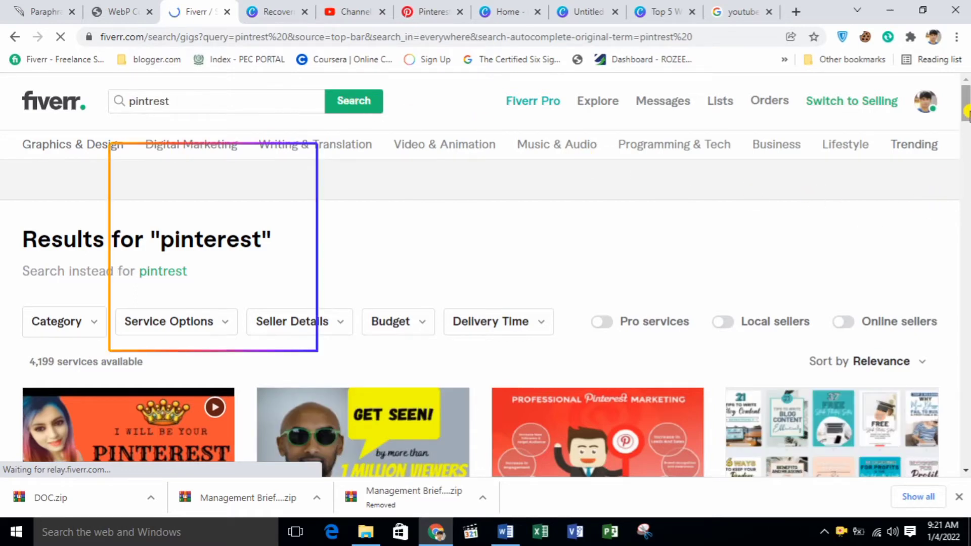
left_click_drag(967, 110, 966, 158)
left_click_drag(29, 362, 53, 358)
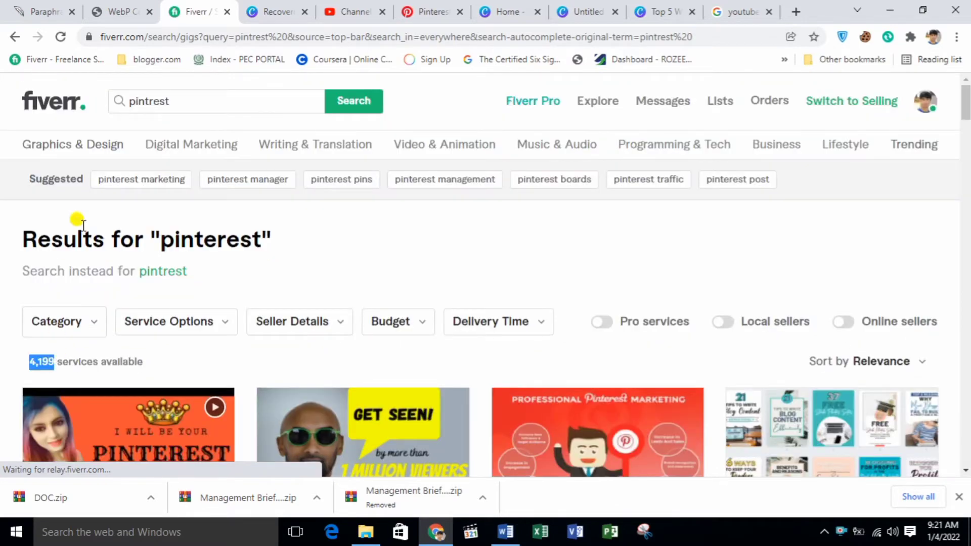
Search Fiverr for "pintrest seo", check the number of available services and look through the gigs
left_click(201, 100)
type("s")
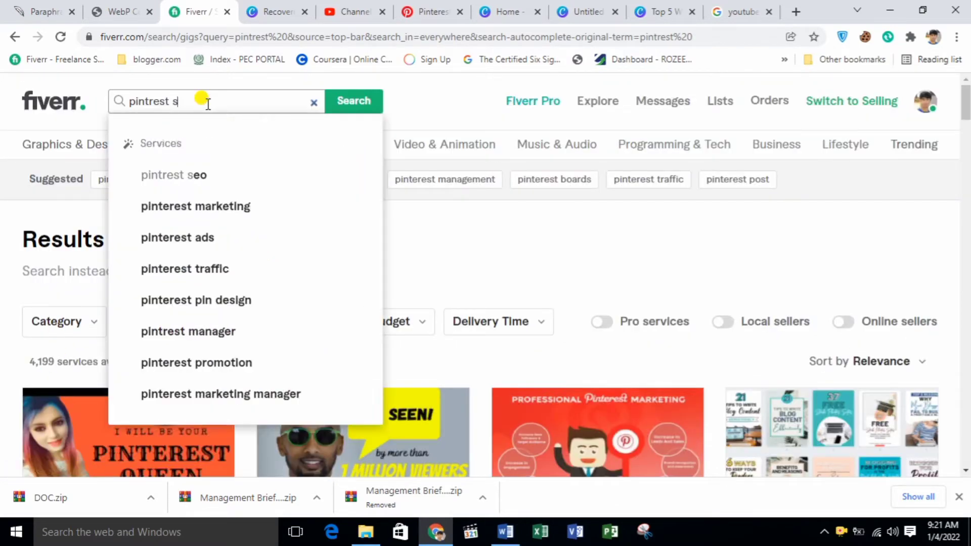
type("eo")
key("Return")
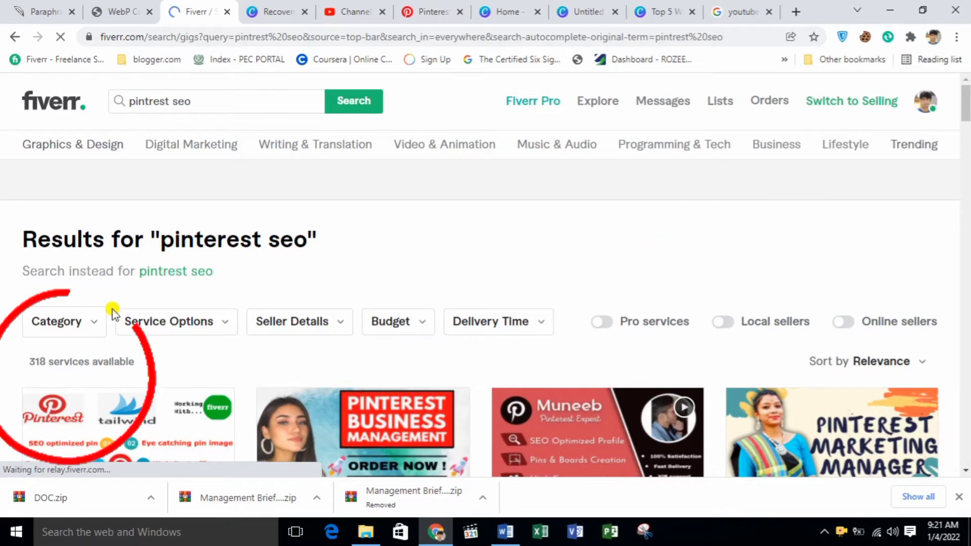
left_click_drag(44, 361, 24, 364)
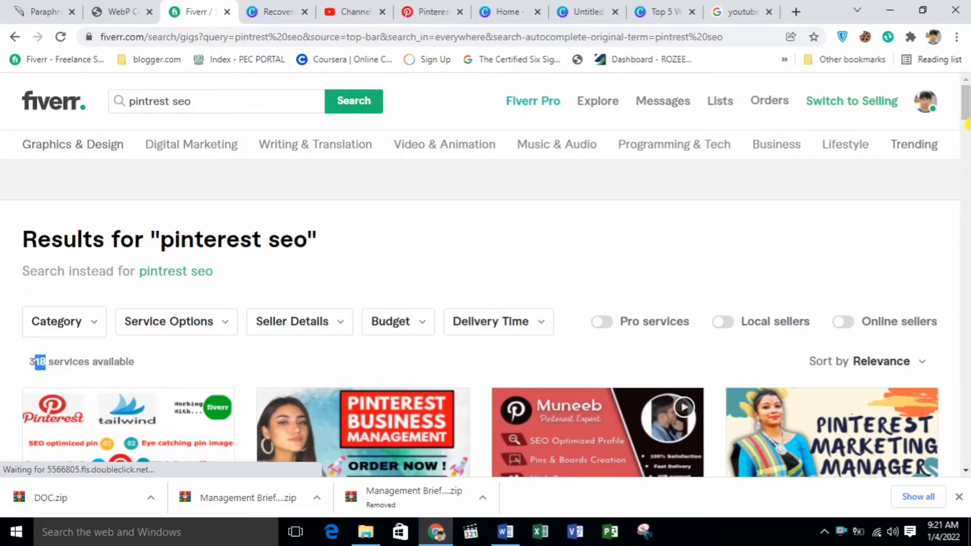
scroll(485, 281, "down", 4)
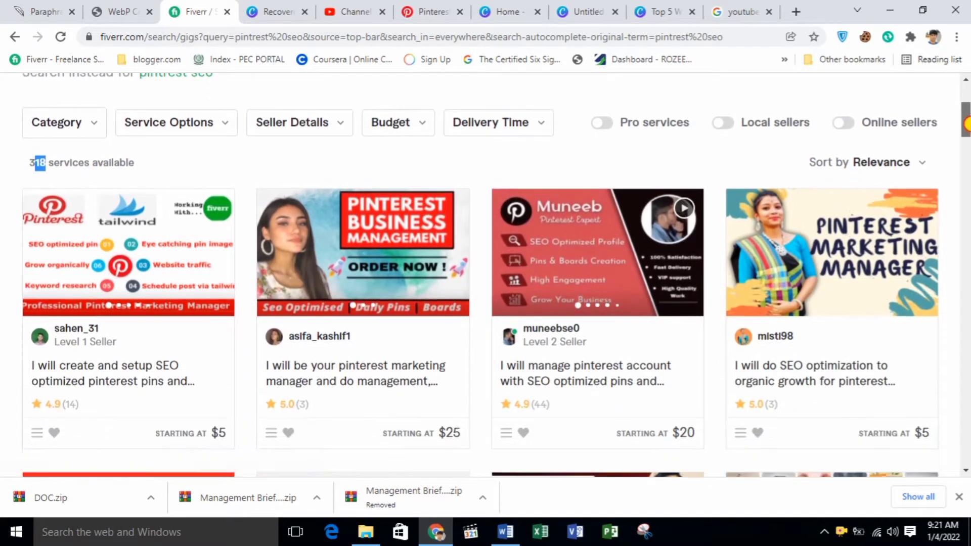
Search the web for "pintrest" in a new browser tab
key("ctrl+t")
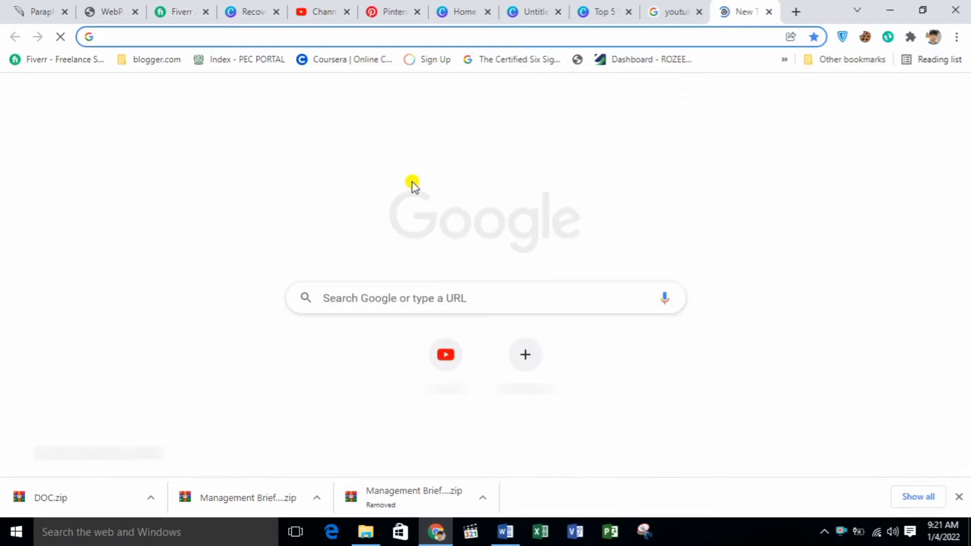
type("pintrest")
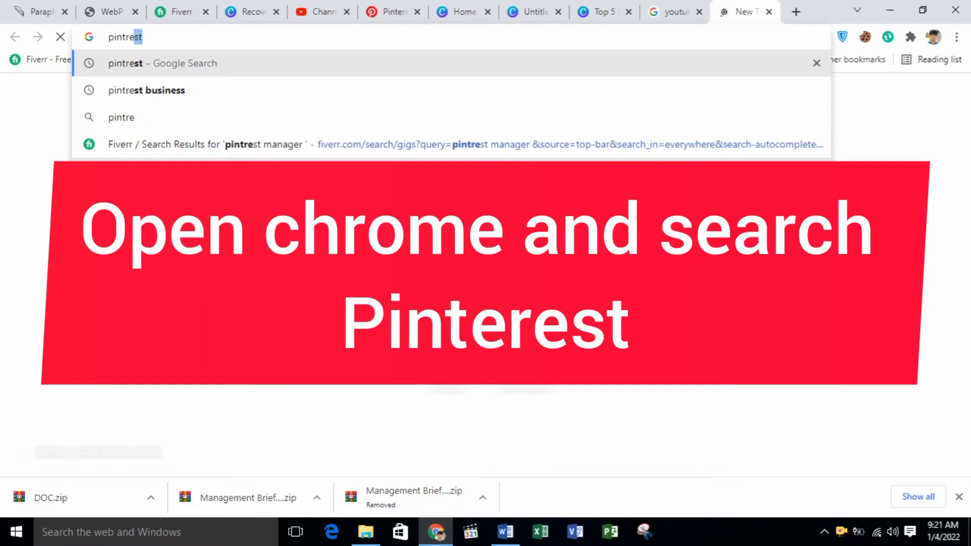
key("Return")
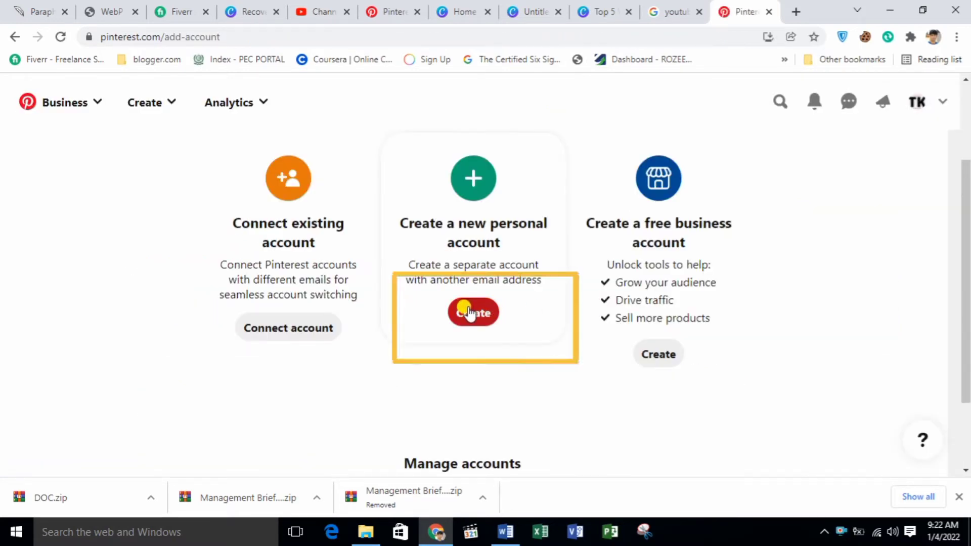
Create a new personal Pinterest account and submit the account email and password
left_click(469, 312)
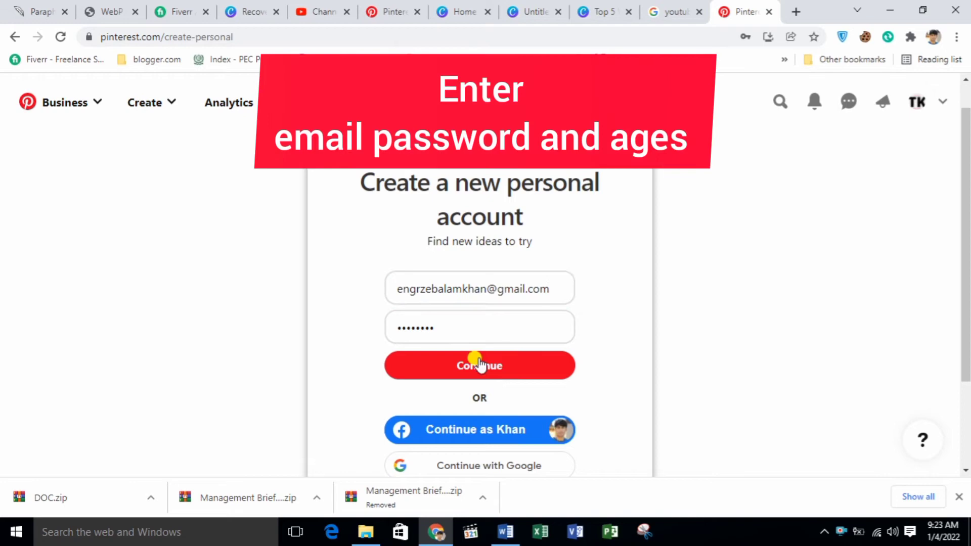
left_click(479, 364)
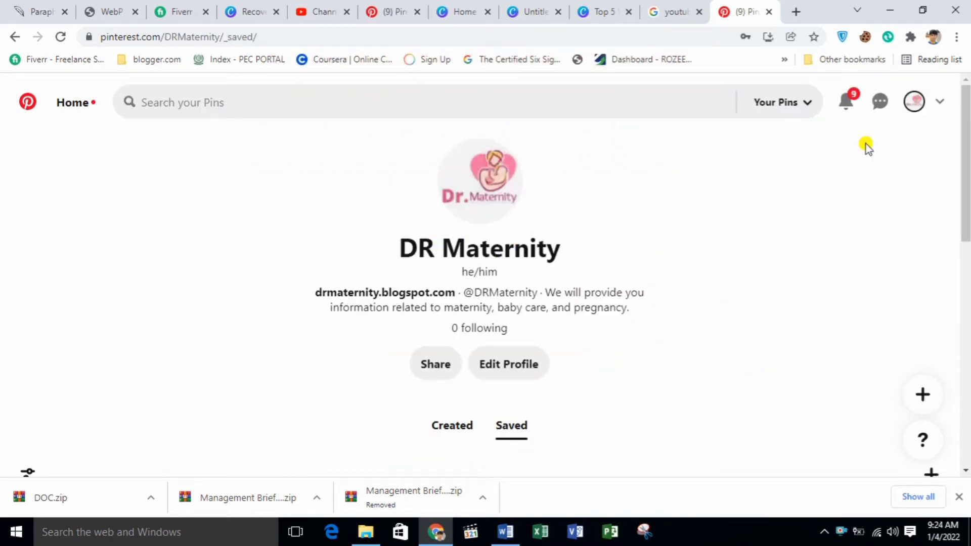
Open the account settings of the DR Maternity Pinterest profile
left_click(939, 101)
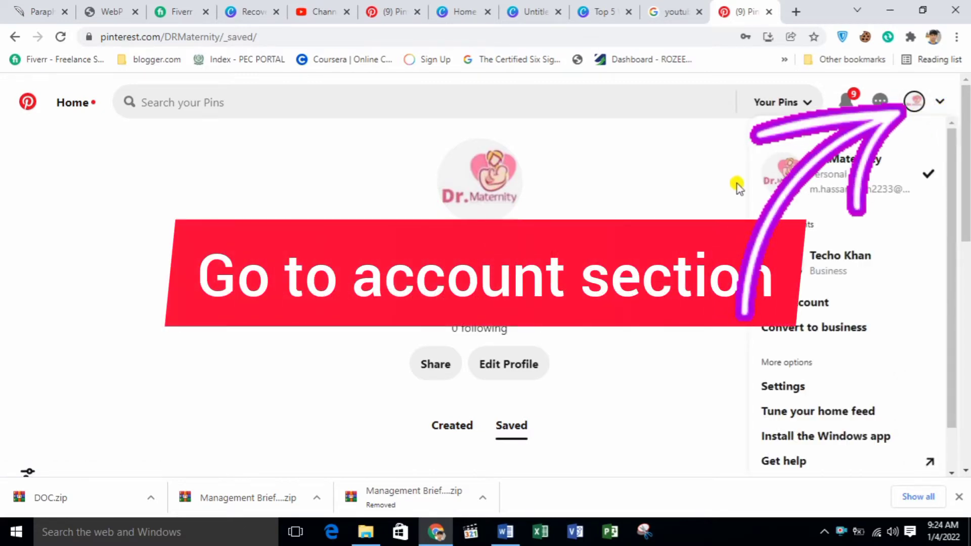
left_click(777, 385)
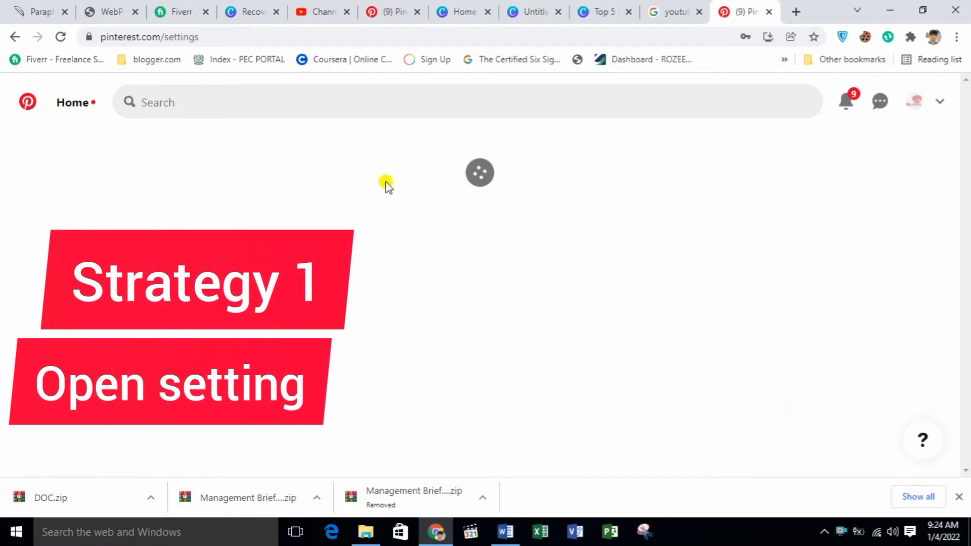
left_click(76, 205)
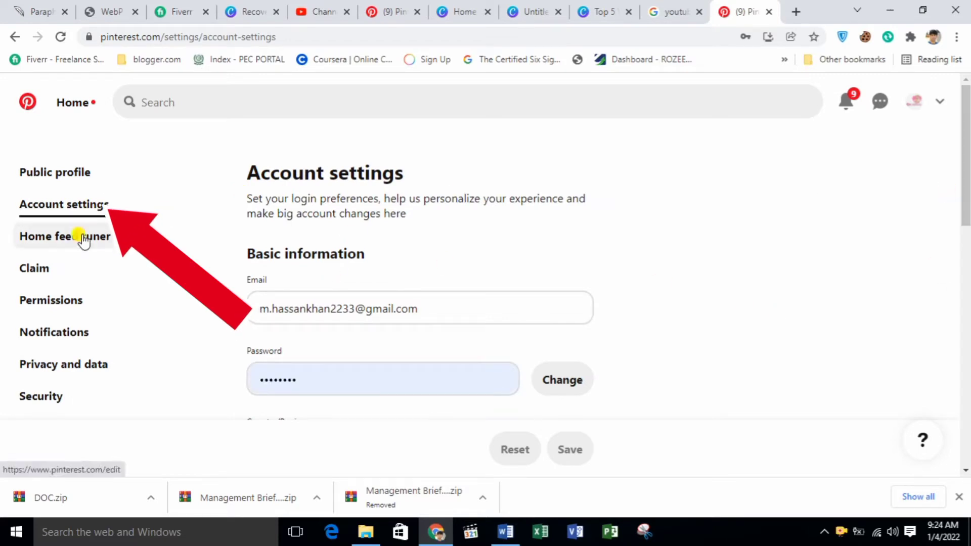
Find the account changes in the account settings and start converting to a business account
left_click_drag(966, 178, 966, 385)
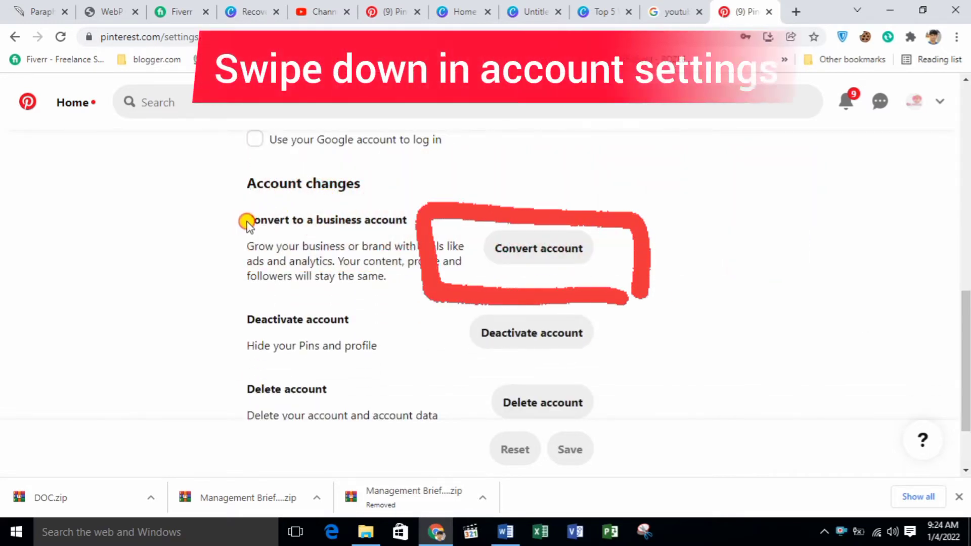
left_click_drag(248, 219, 347, 221)
left_click(348, 221)
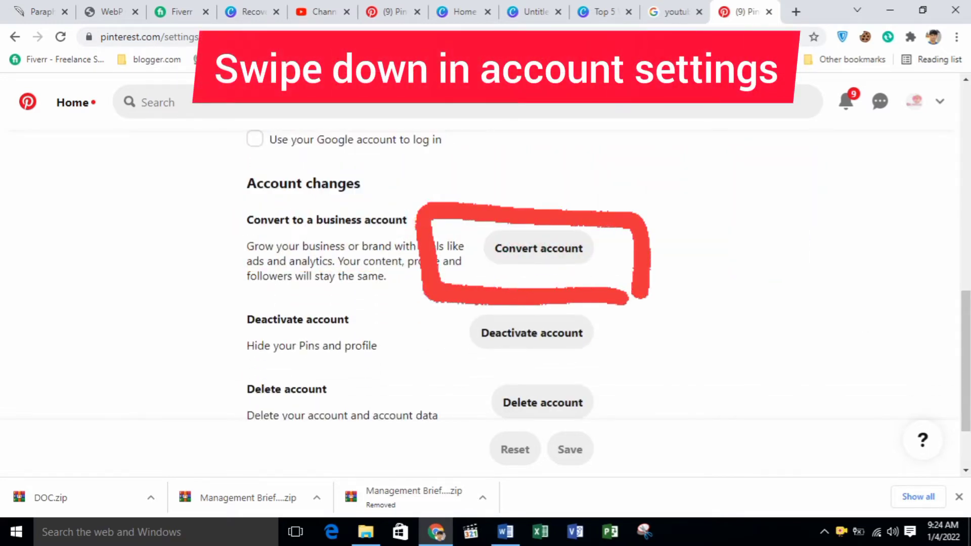
left_click(523, 247)
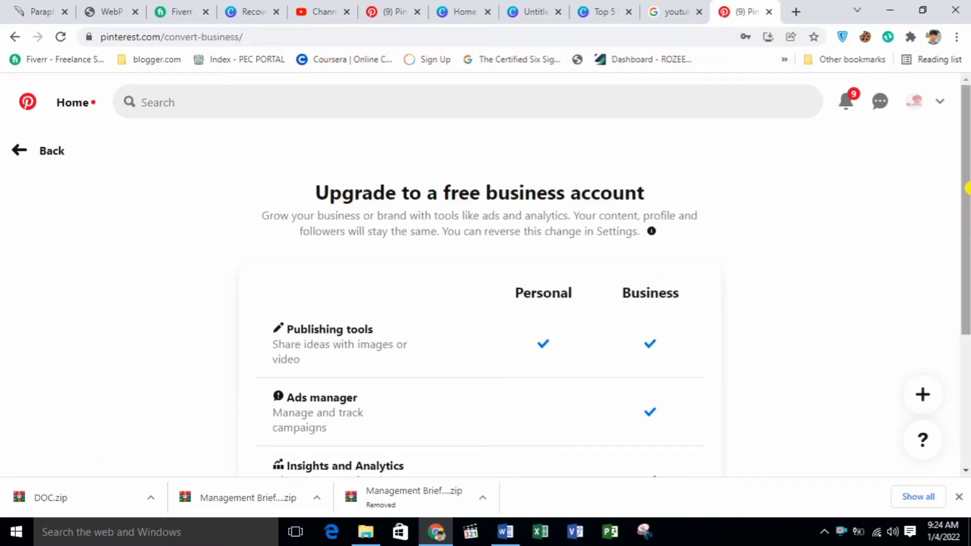
Review the personal and business feature comparison and upgrade to the free business account
scroll(508, 338, "down", 4)
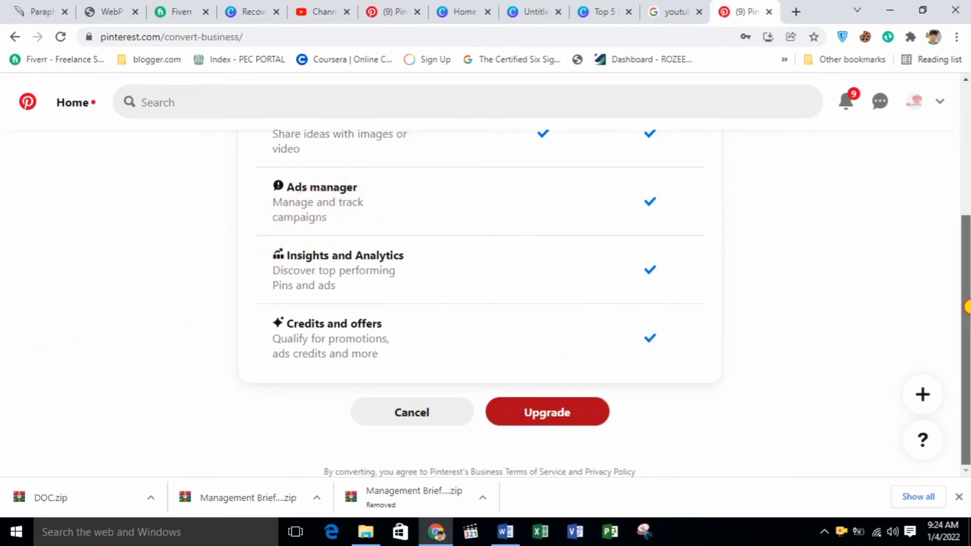
scroll(966, 166, "up", 4)
scroll(967, 165, "down", 4)
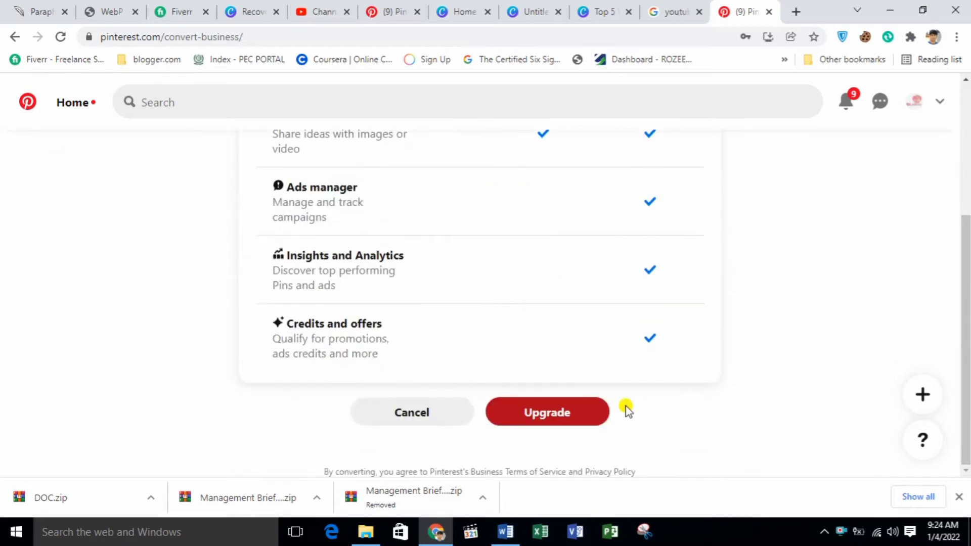
left_click(533, 414)
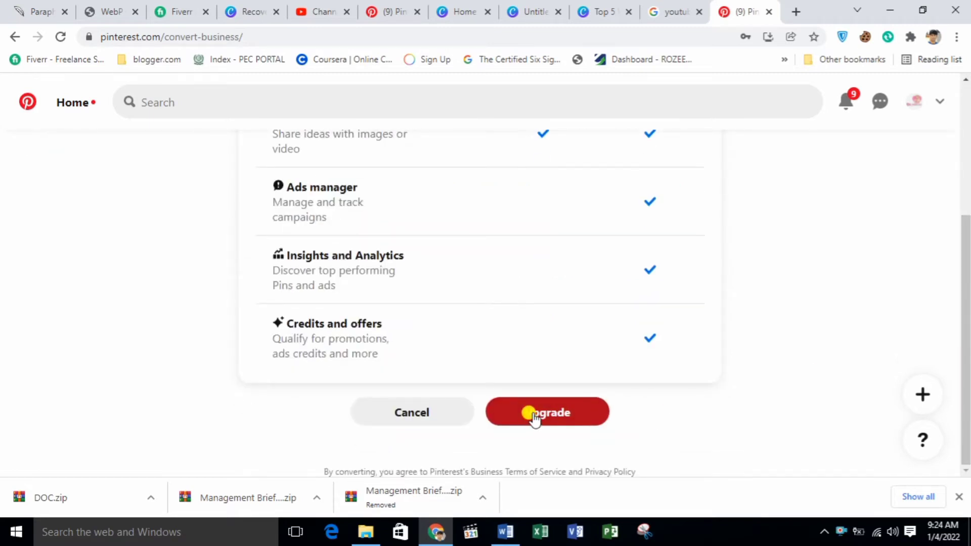
left_click(561, 414)
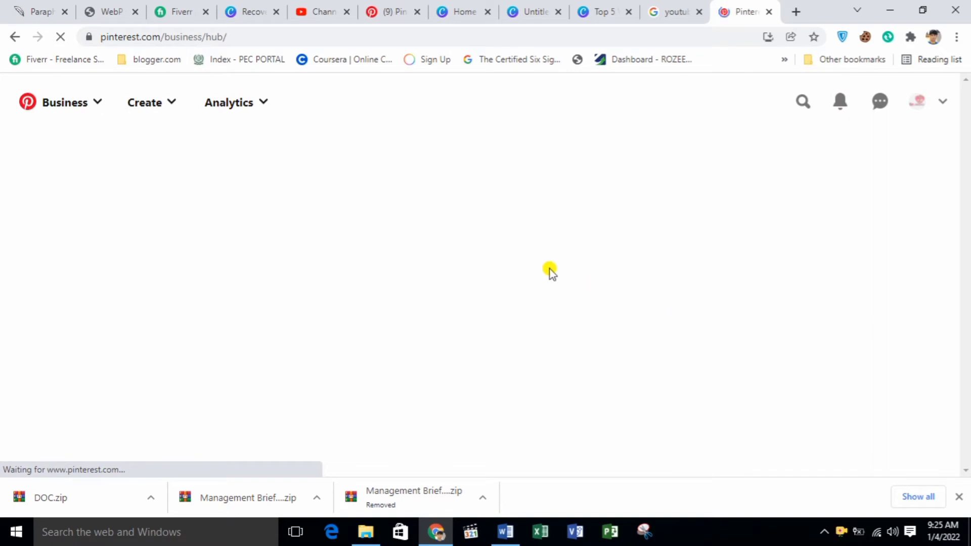
left_click(96, 104)
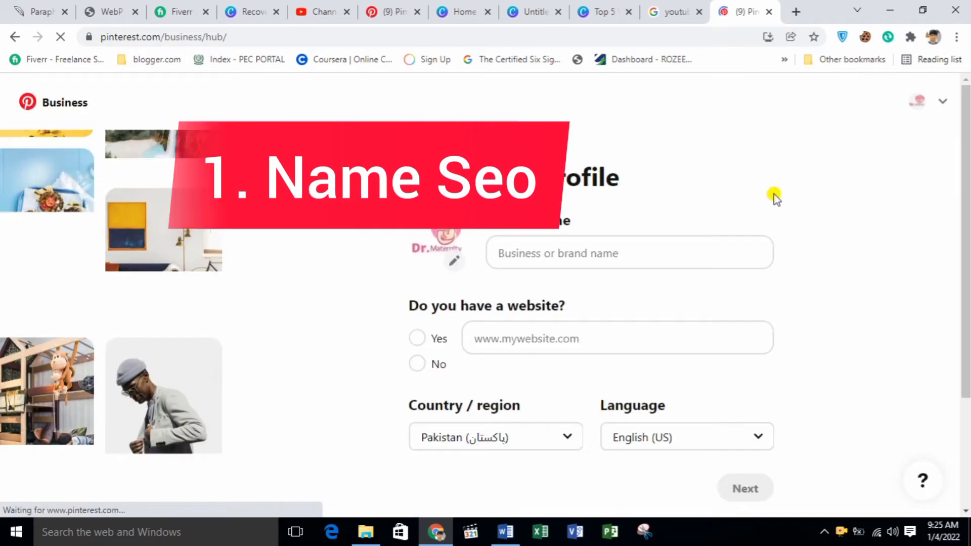
Enter "Drmaternity Maternity pregnancy and health pragnency" as the business profile name
left_click(633, 250)
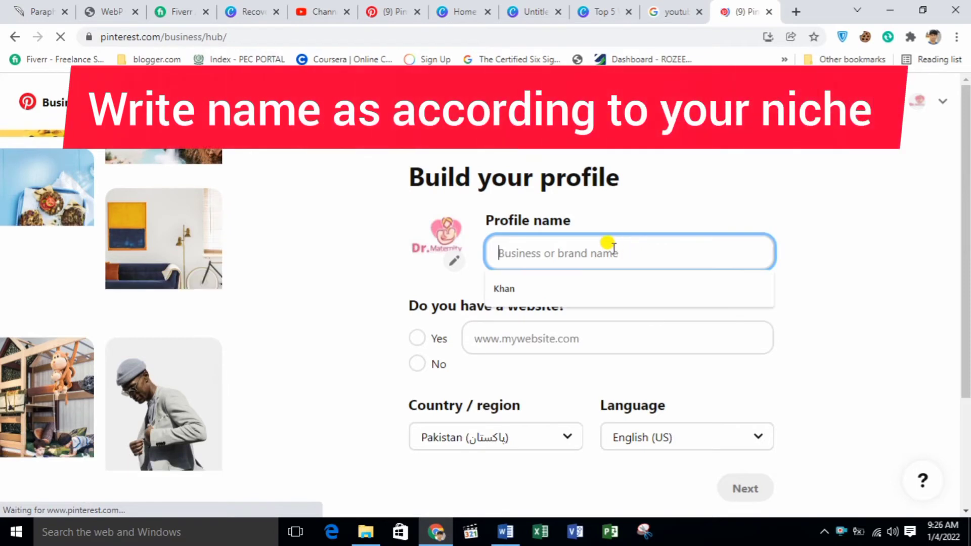
type("De")
key("BackSpace")
key("BackSpace")
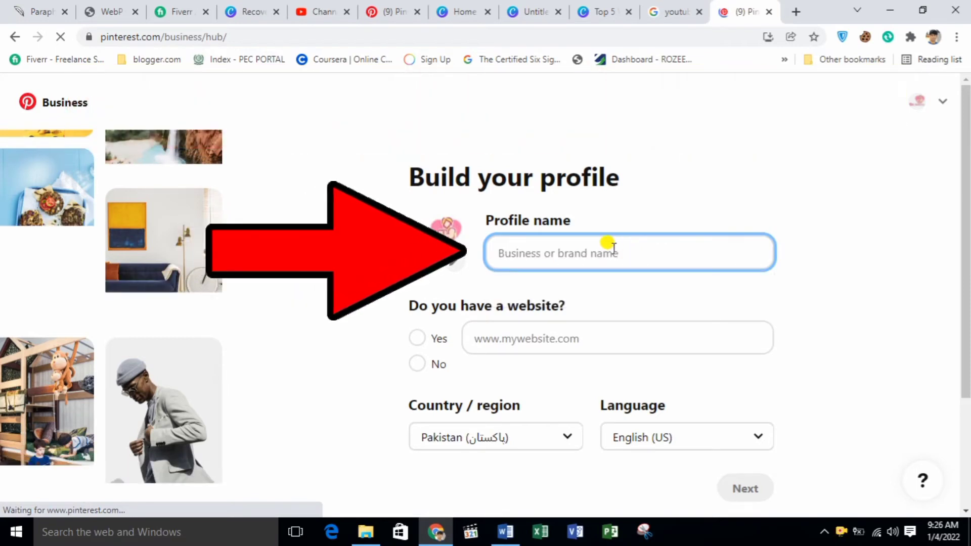
type("d")
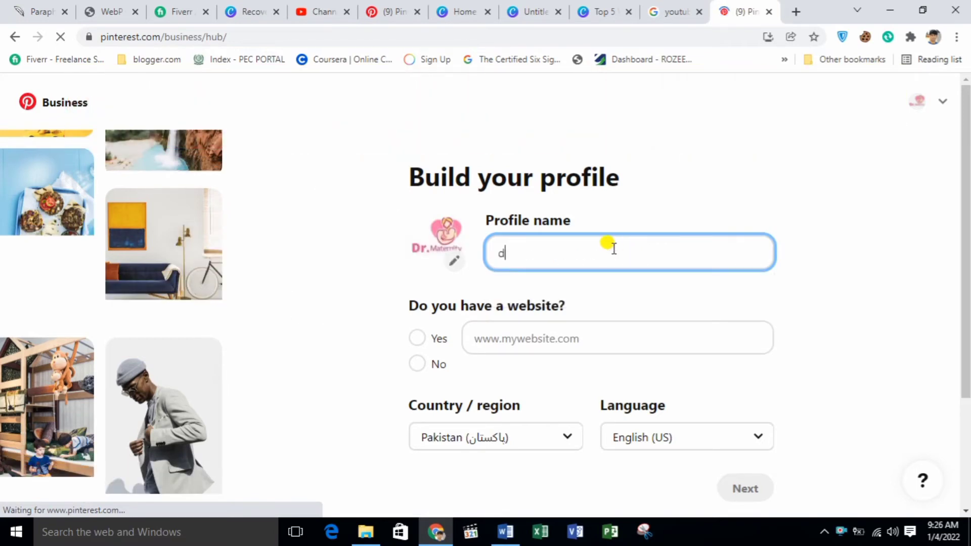
key("BackSpace")
type("Drm")
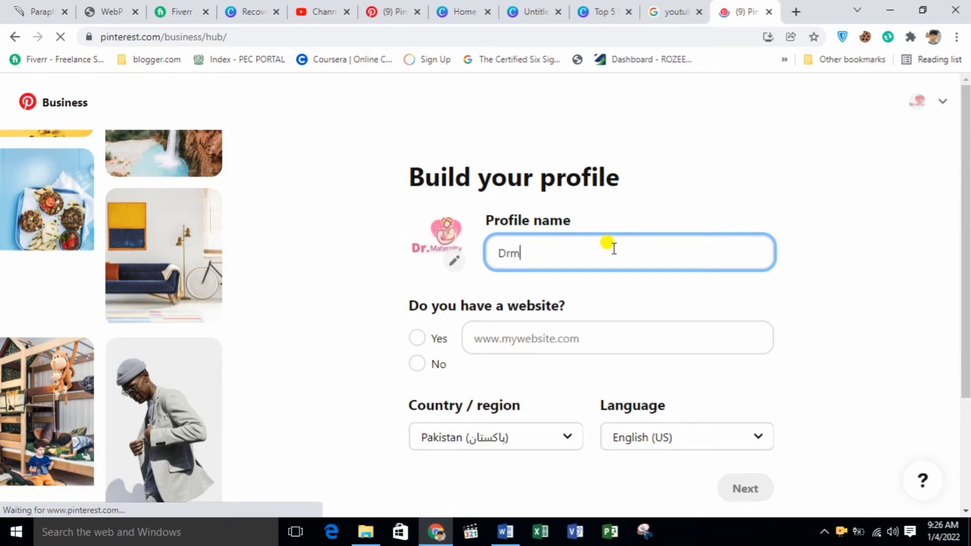
type("aternity Maternity pregnancy and health pra")
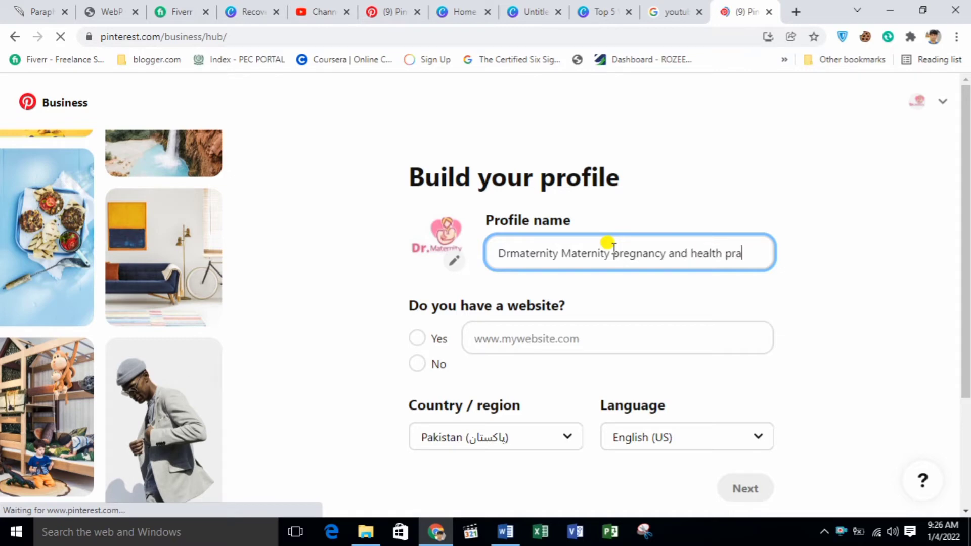
type("ency")
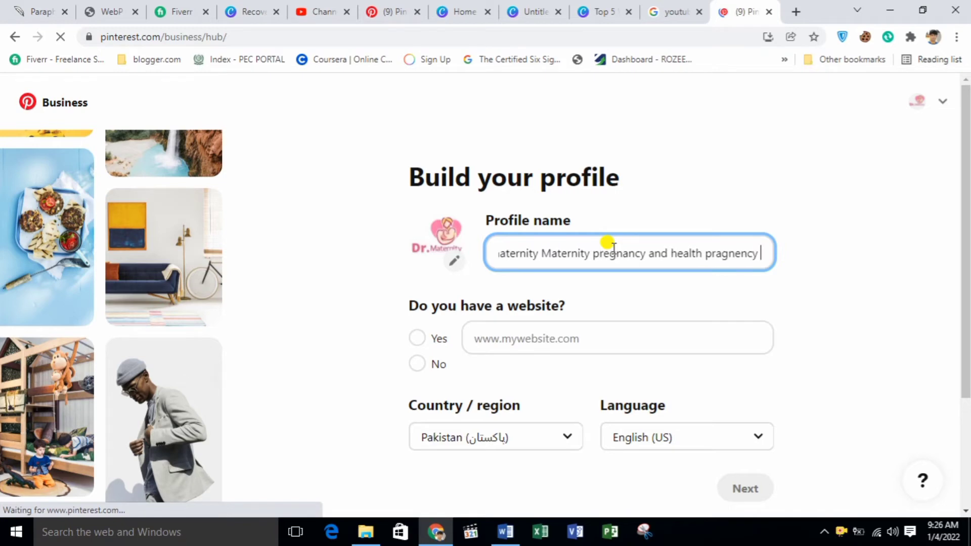
scroll(556, 222, "down", 3)
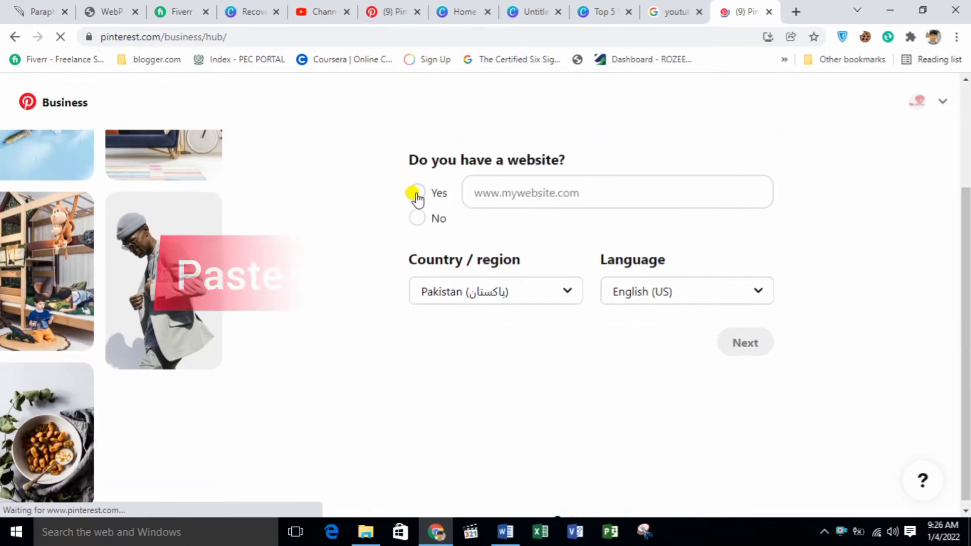
left_click(554, 192)
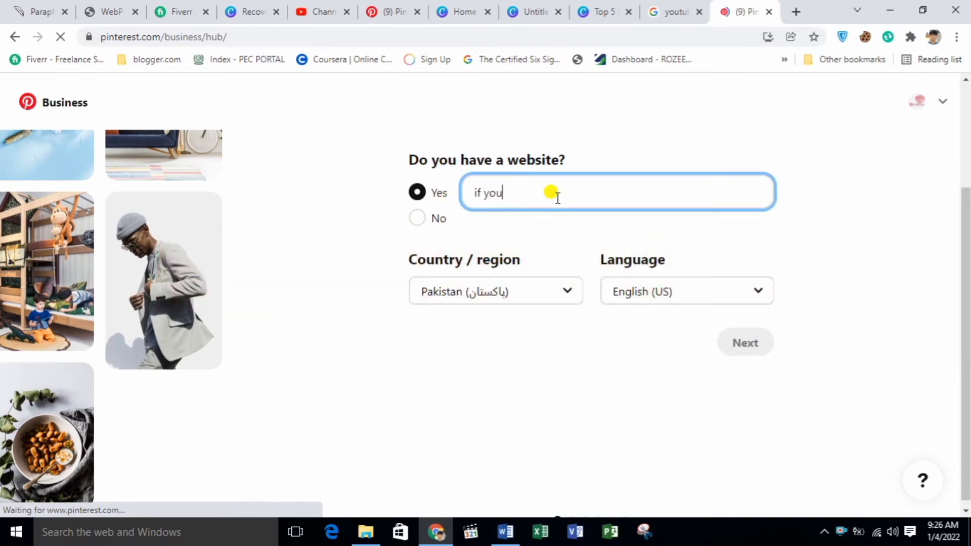
type("if you have website")
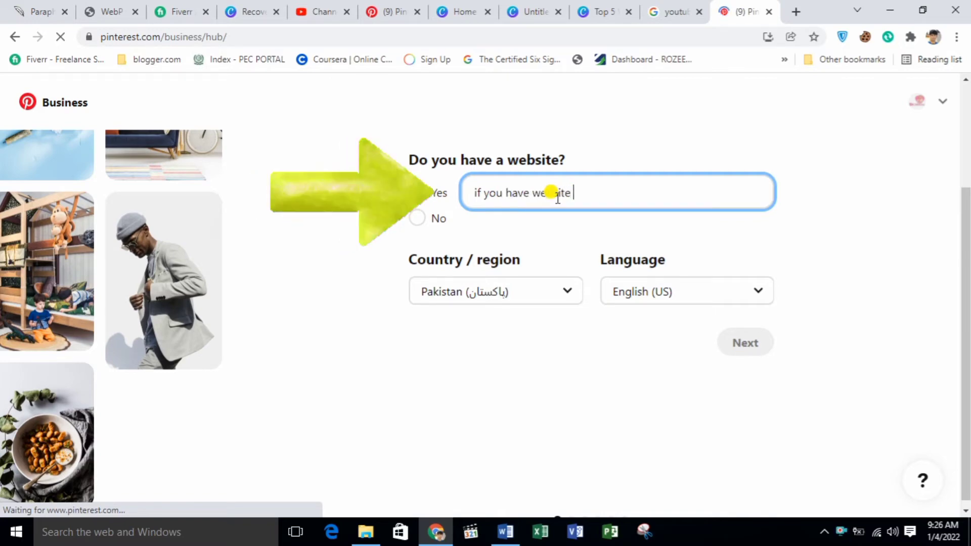
type(" kinl")
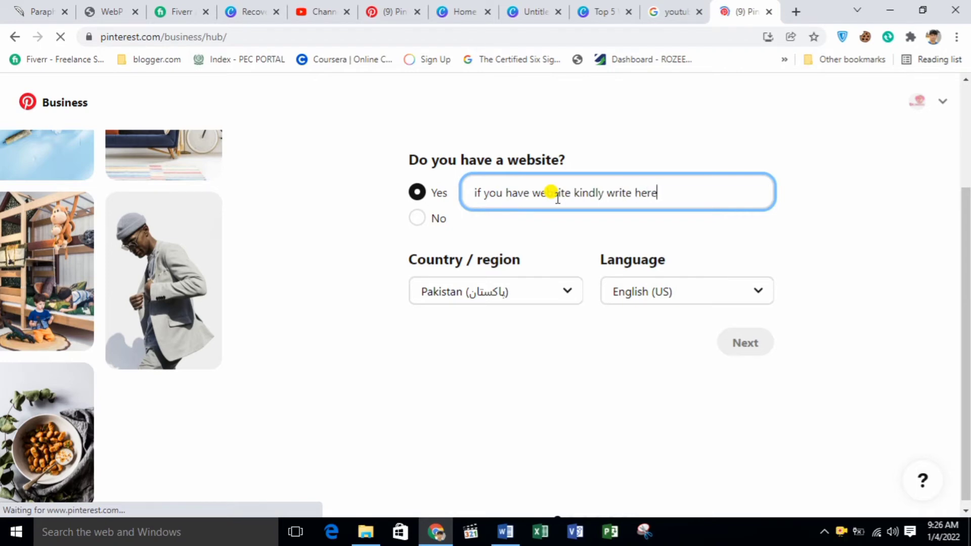
left_click_drag(701, 201, 419, 192)
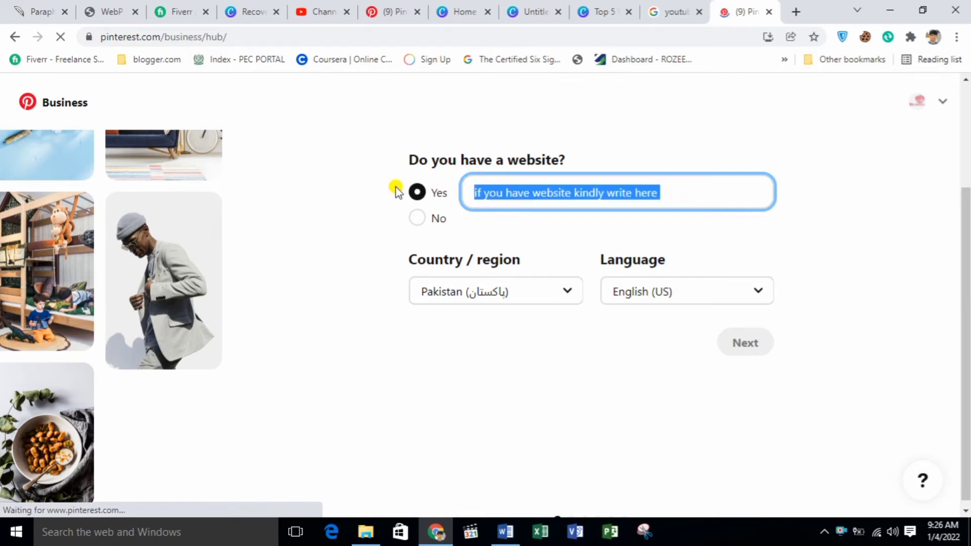
key("BackSpace")
left_click(440, 211)
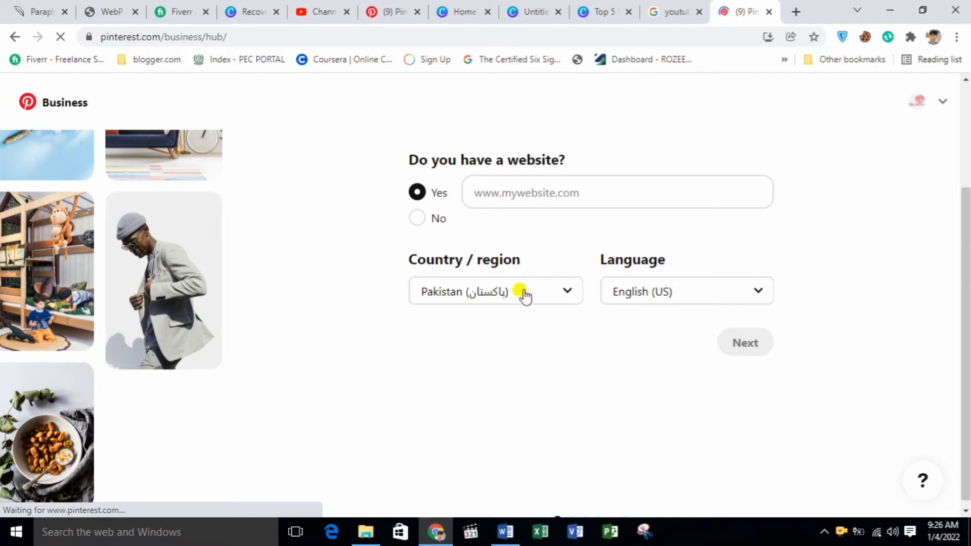
Keep Pakistan and English (US) as country and language, state that there is no website, and submit the profile details
left_click(556, 295)
left_click(562, 294)
left_click(668, 304)
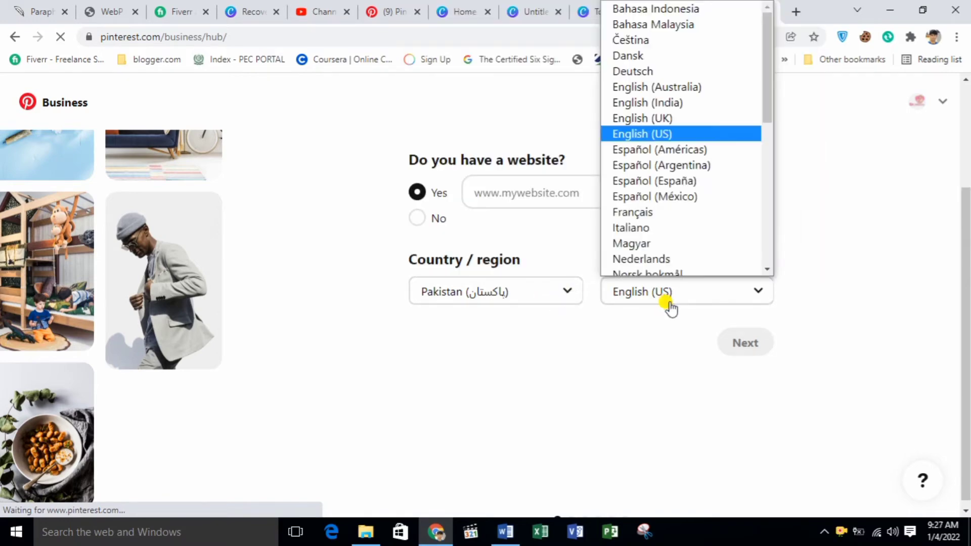
left_click(668, 304)
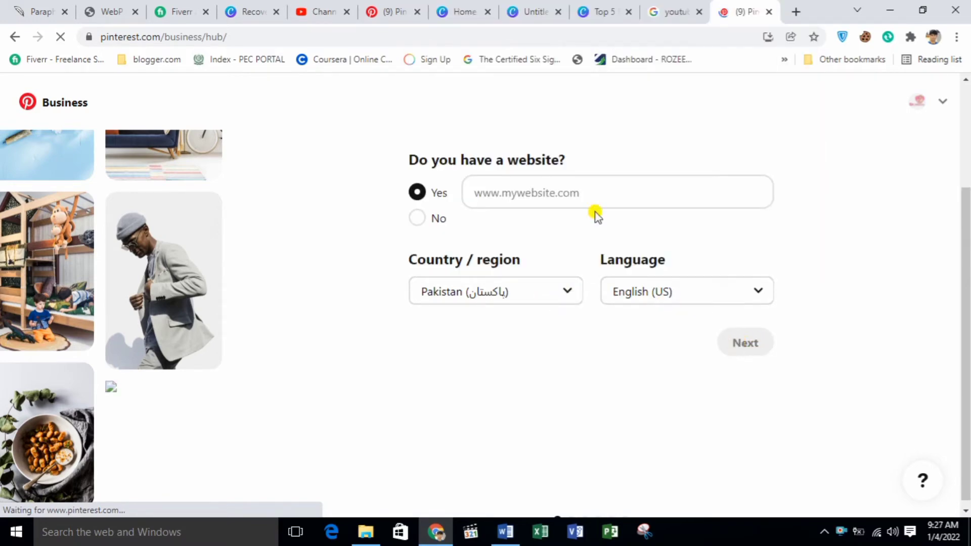
left_click(419, 221)
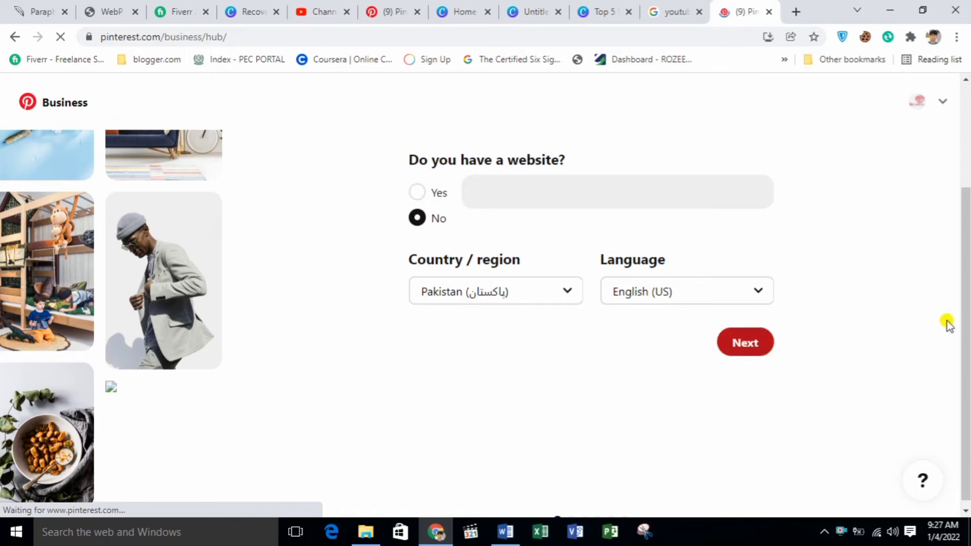
left_click_drag(966, 324, 966, 151)
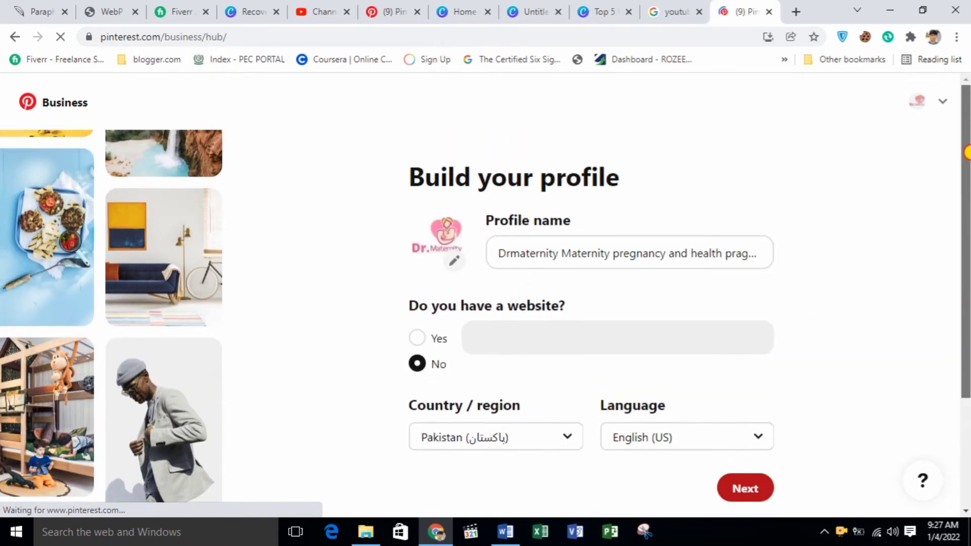
left_click_drag(966, 226, 966, 333)
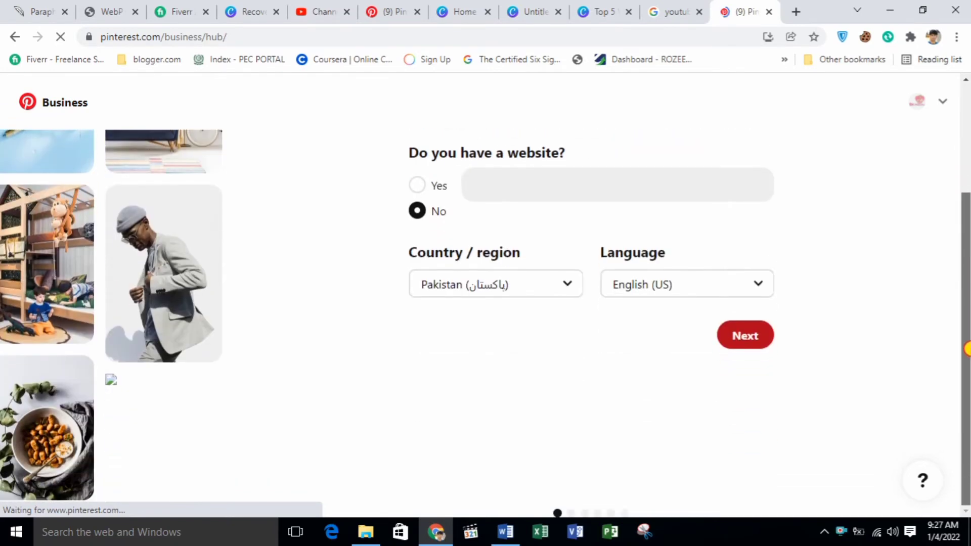
key("Tab")
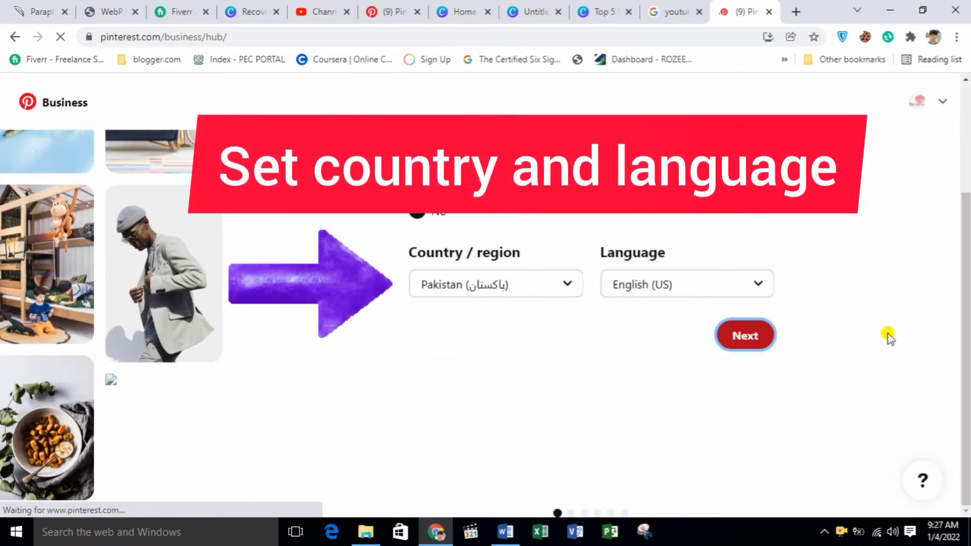
key("Return")
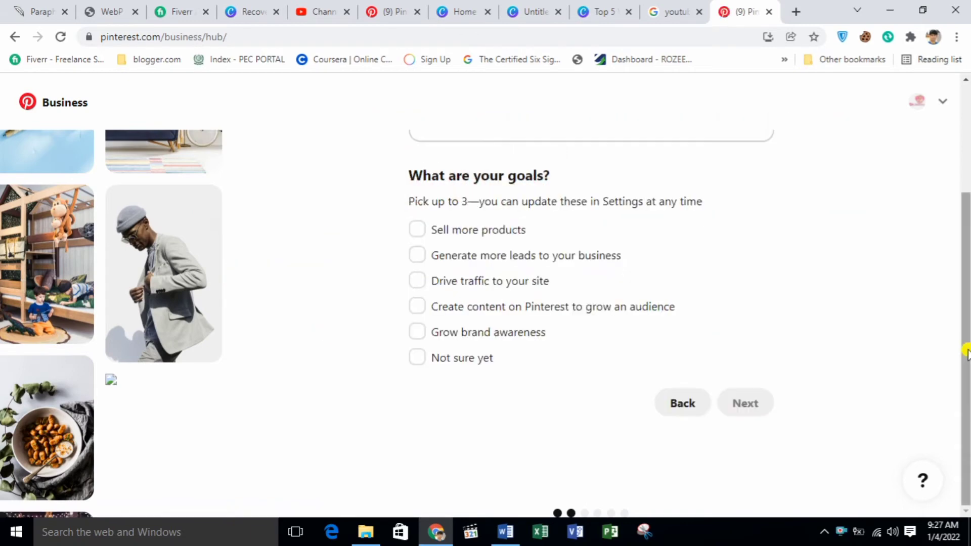
Set the focus of the brand to Health and fitness
mouse_move(967, 360)
left_mouse_down()
mouse_move(967, 250)
mouse_move(967, 334)
mouse_move(967, 303)
left_mouse_up()
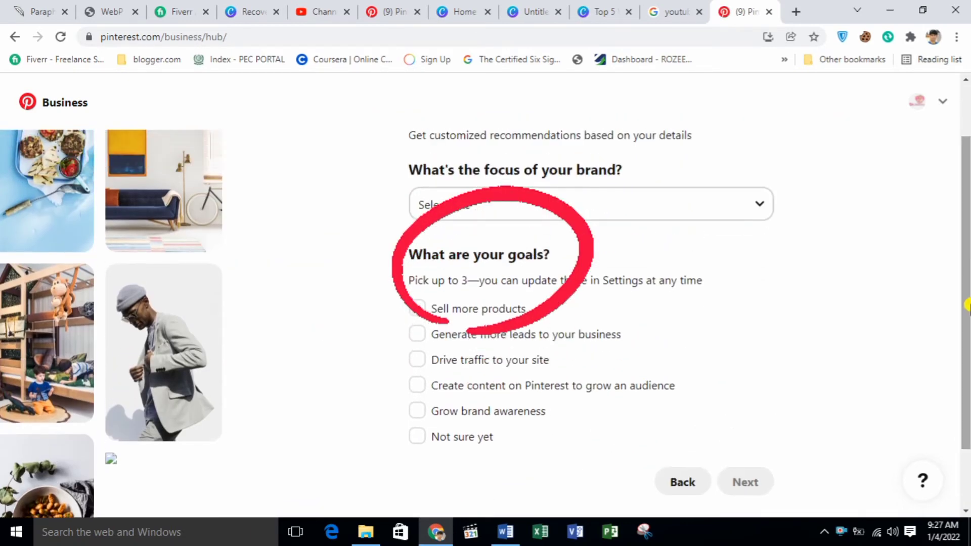
left_click(639, 210)
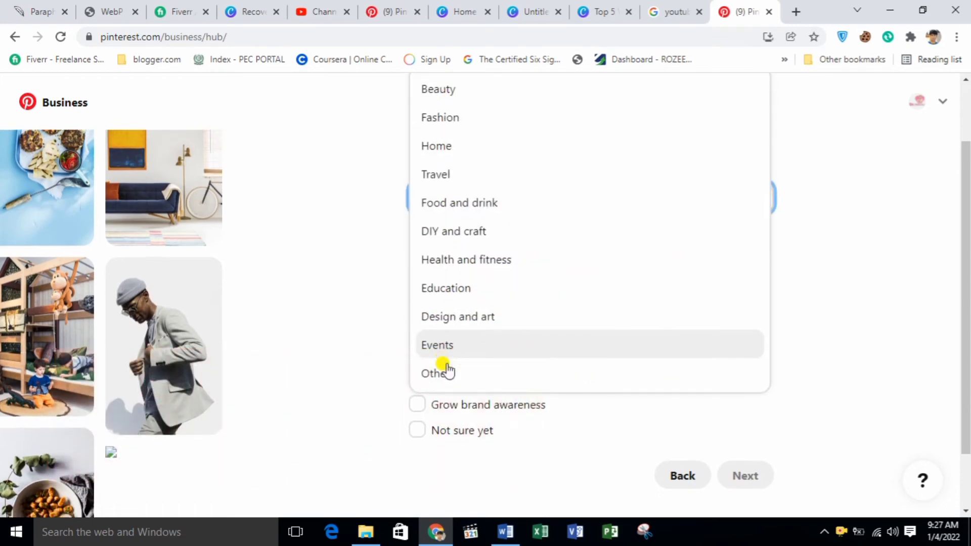
scroll(444, 369, "down", 1)
scroll(445, 369, "up", 1)
scroll(447, 370, "up", 1)
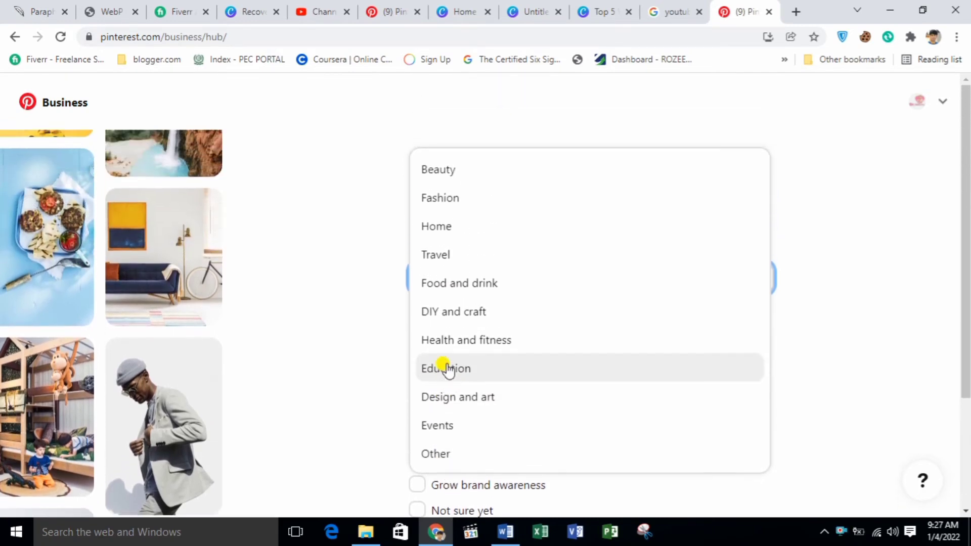
left_click(488, 344)
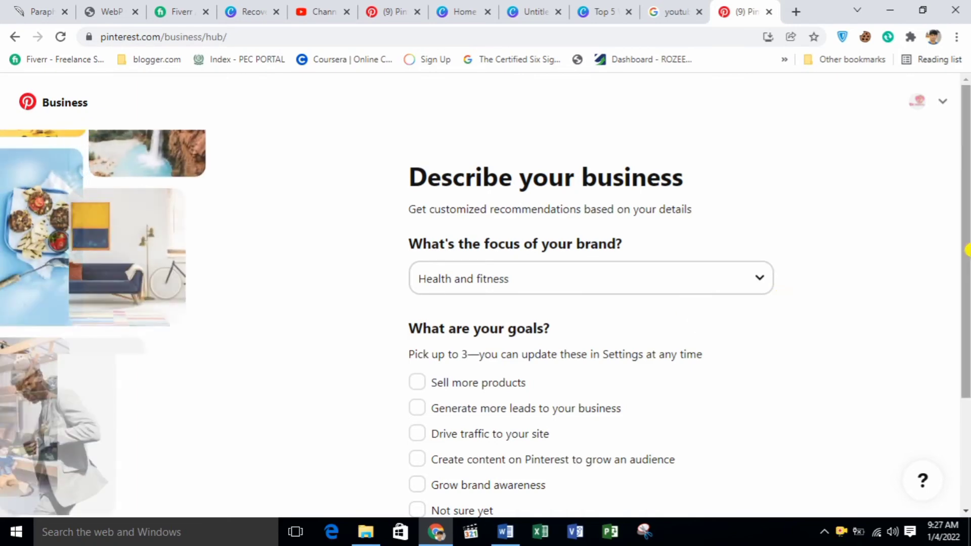
Choose Sell more products, Drive traffic to your site and Grow brand awareness as the business goals and continue
scroll(965, 220, "down", 2)
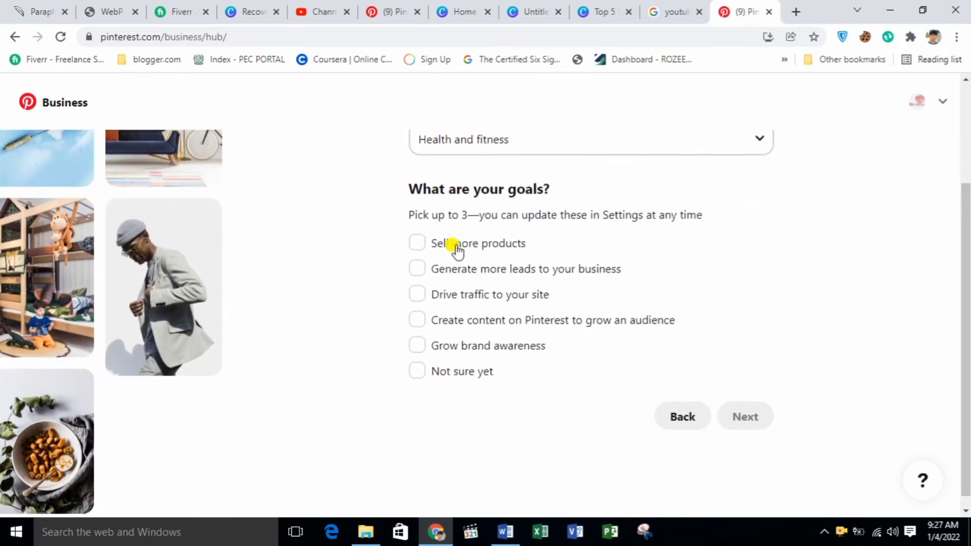
left_click(418, 273)
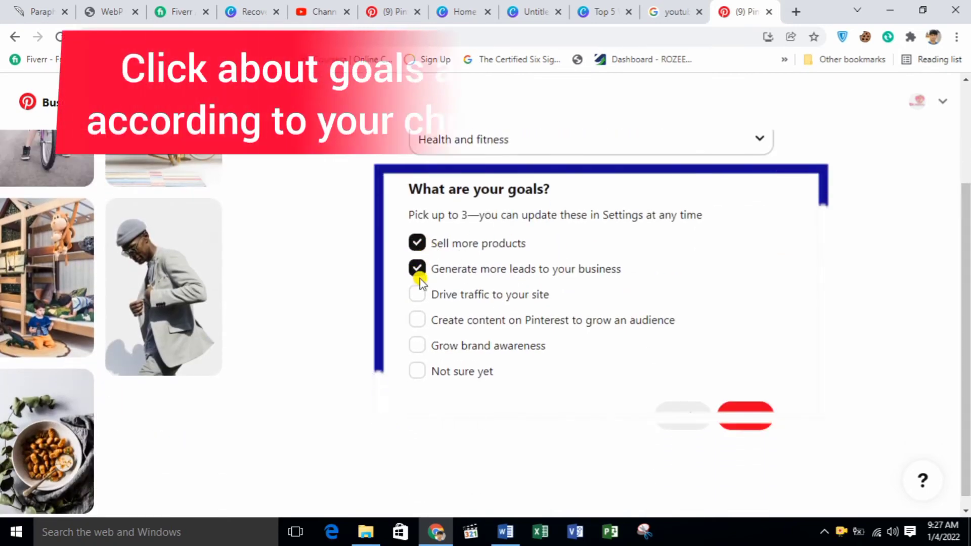
left_click(418, 296)
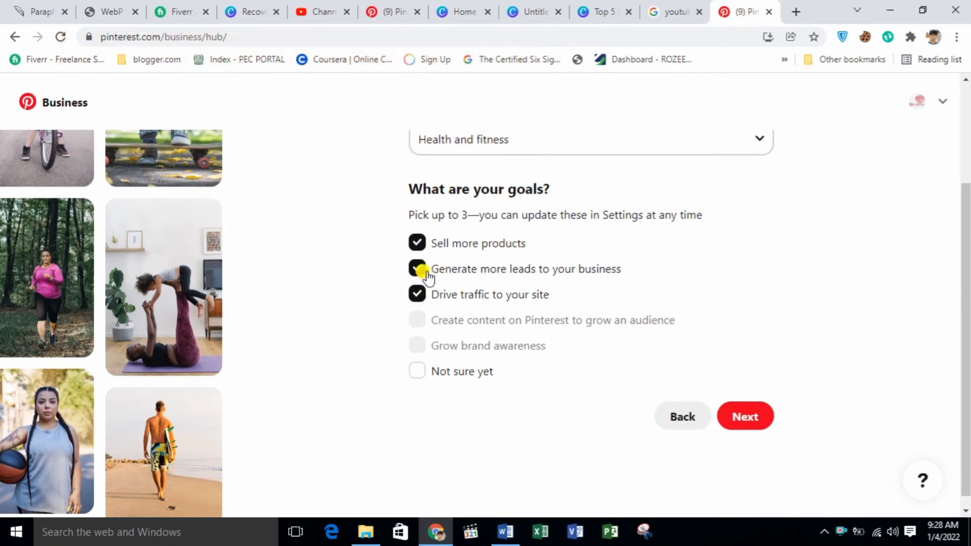
left_click(416, 349)
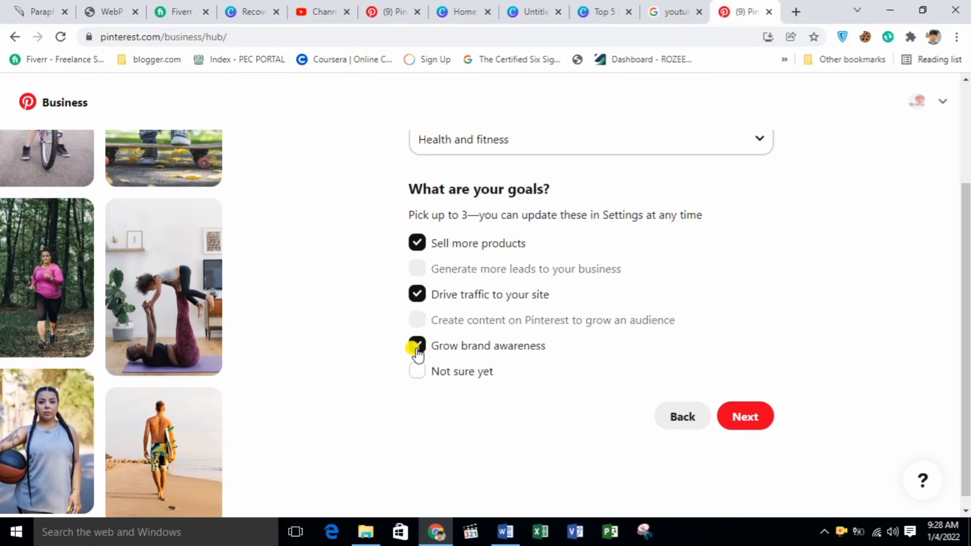
left_click(748, 416)
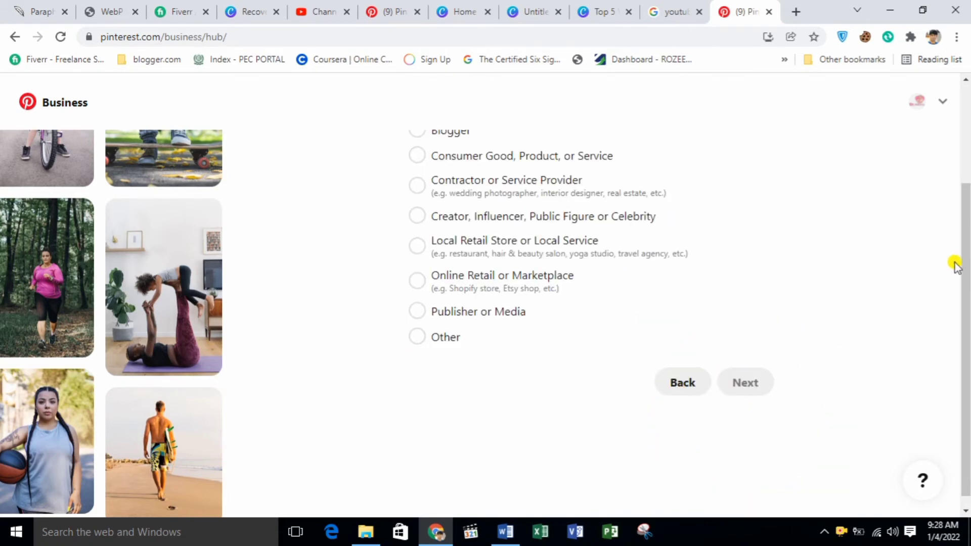
Describe the business as Blogger and continue to the advertising question
left_click_drag(969, 260, 966, 199)
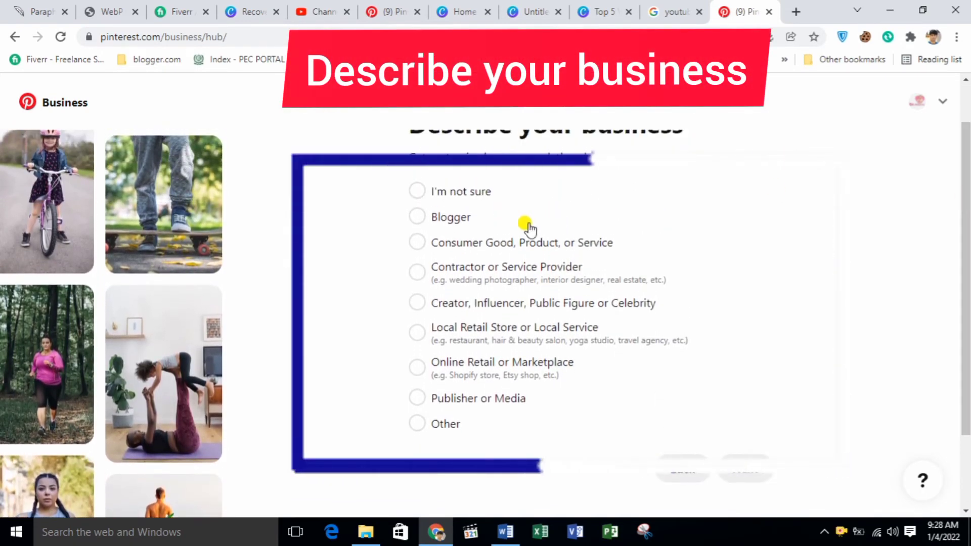
left_click(417, 217)
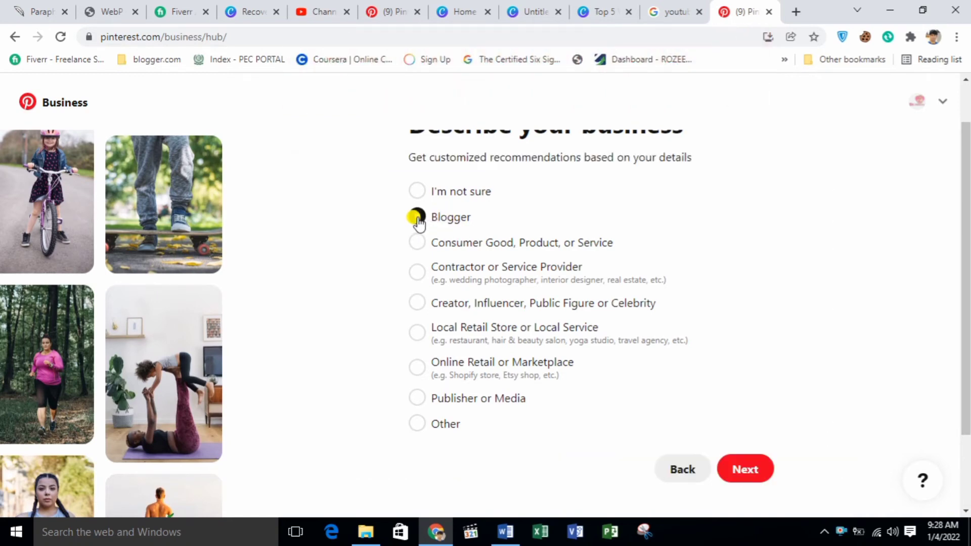
left_click(743, 462)
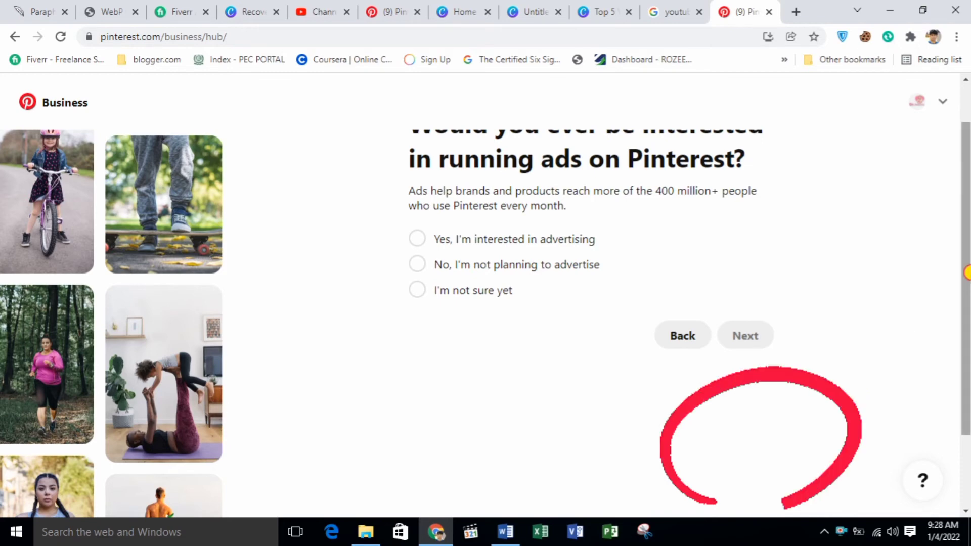
Declare interest in advertising on Pinterest and dismiss the suggested starting options
scroll(565, 262, "down", 1)
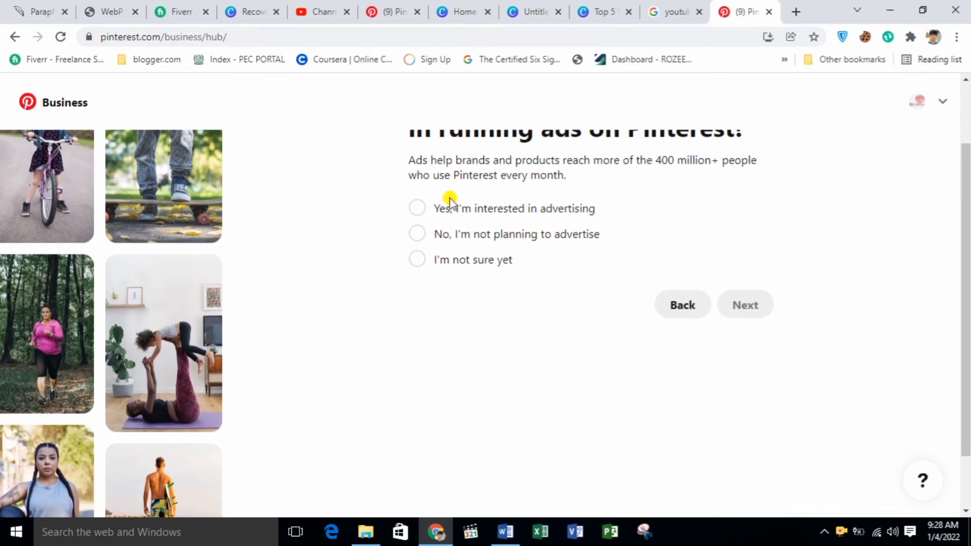
left_click(420, 260)
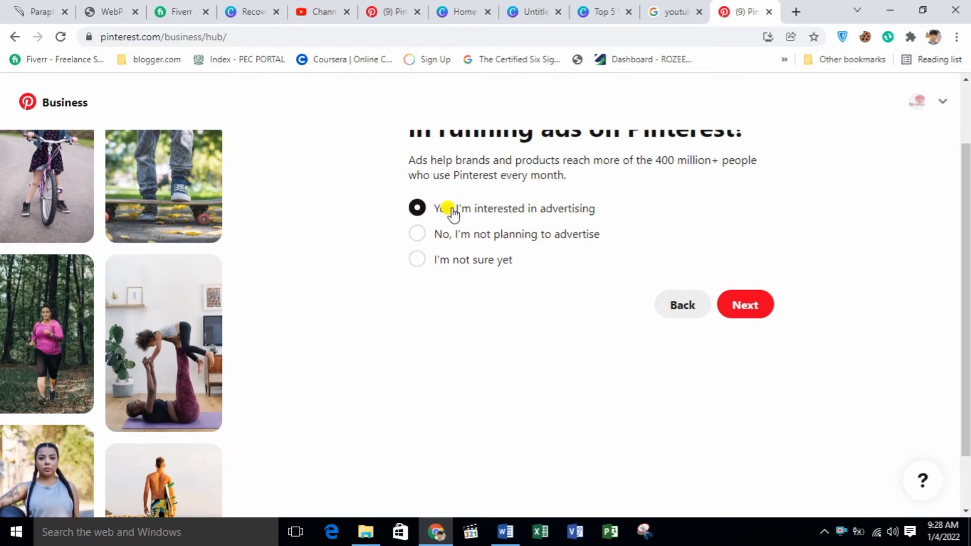
left_click(737, 308)
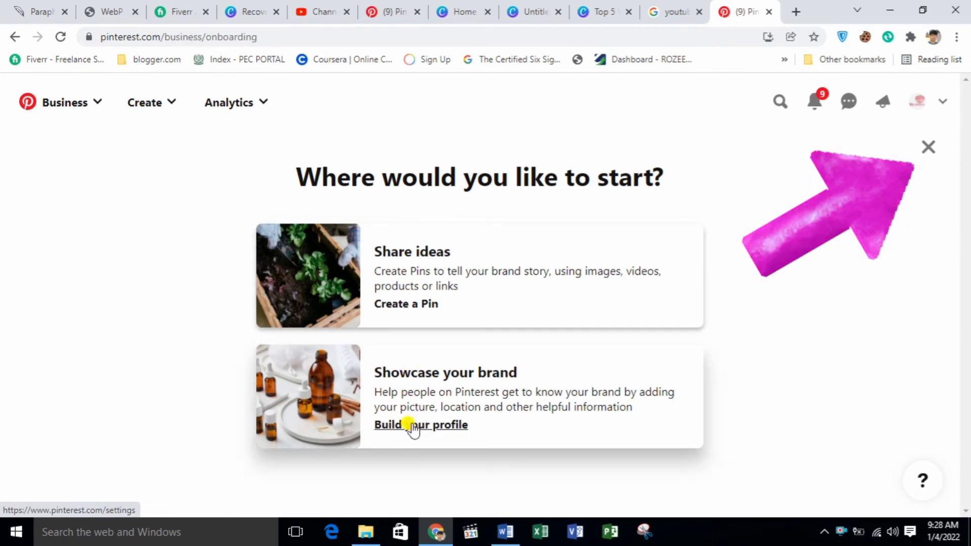
left_click(929, 147)
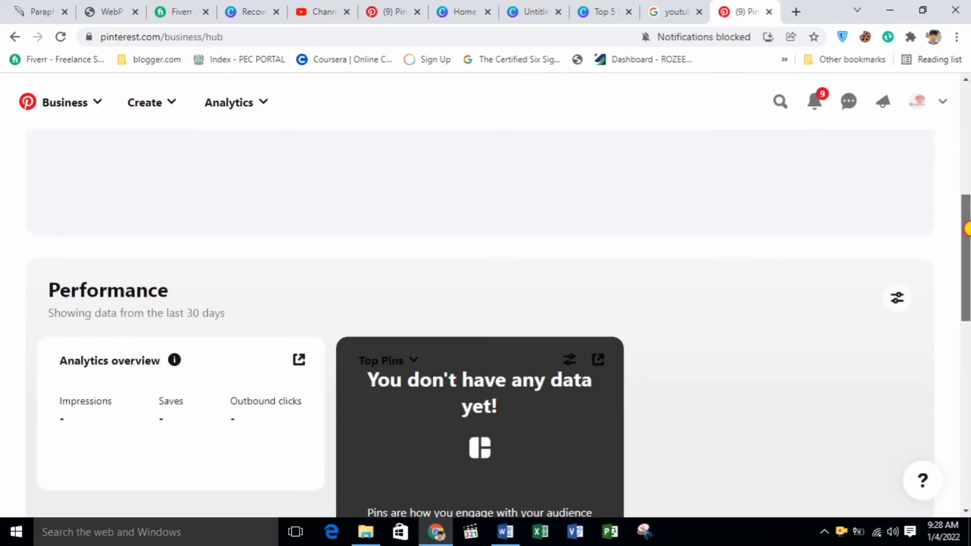
Look over the performance and resources sections of the business hub
scroll(967, 159, "down", 5)
left_click_drag(966, 158, 967, 78)
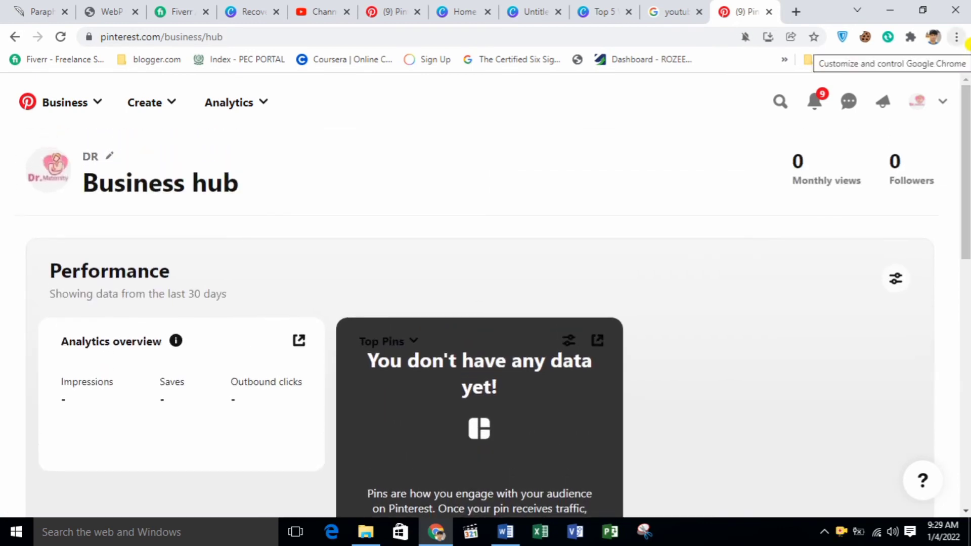
left_click(956, 37)
left_click(611, 142)
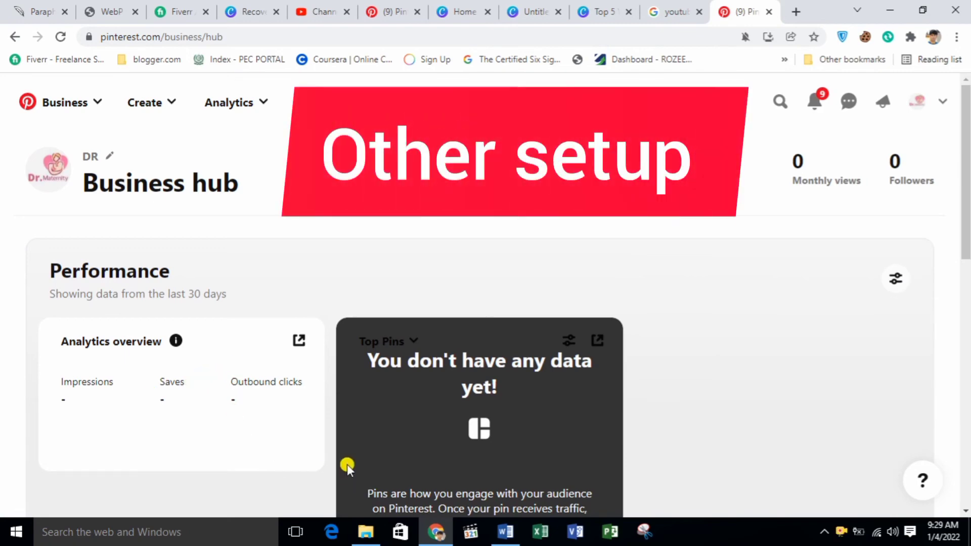
scroll(951, 217, "down", 8)
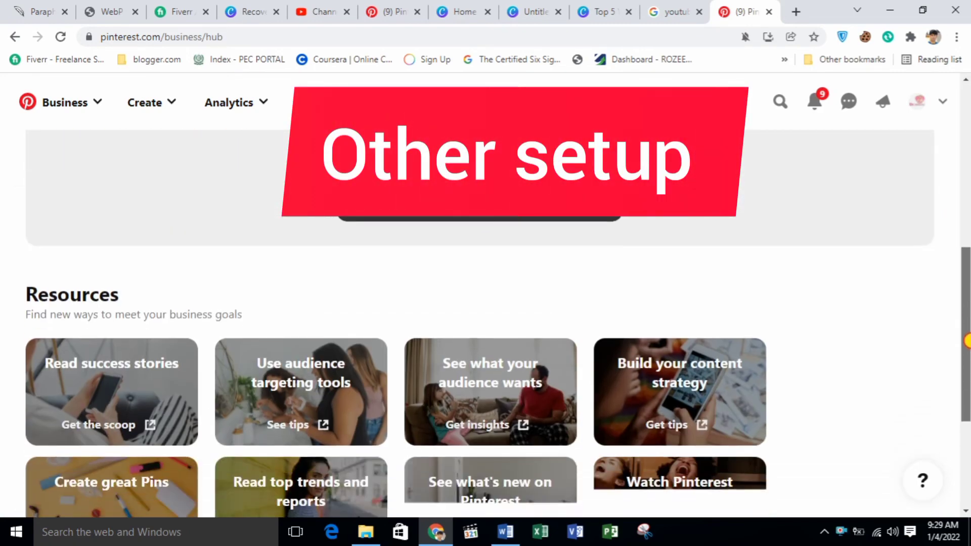
left_click_drag(966, 340, 965, 175)
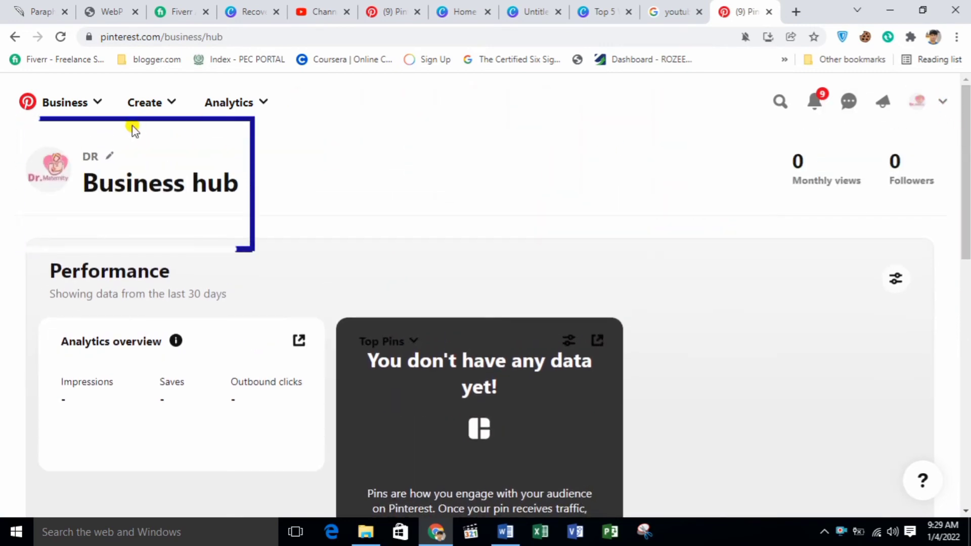
Set the profile's About to "You will be find the better solution for health pregnancy. We will be provided you a complete guidance related to maternity and pregnancy."
left_click(107, 162)
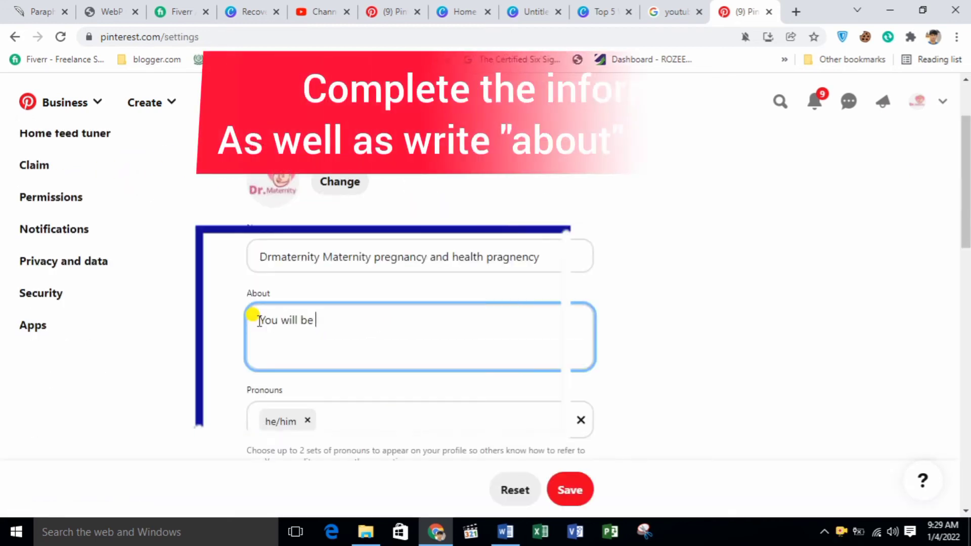
type("find")
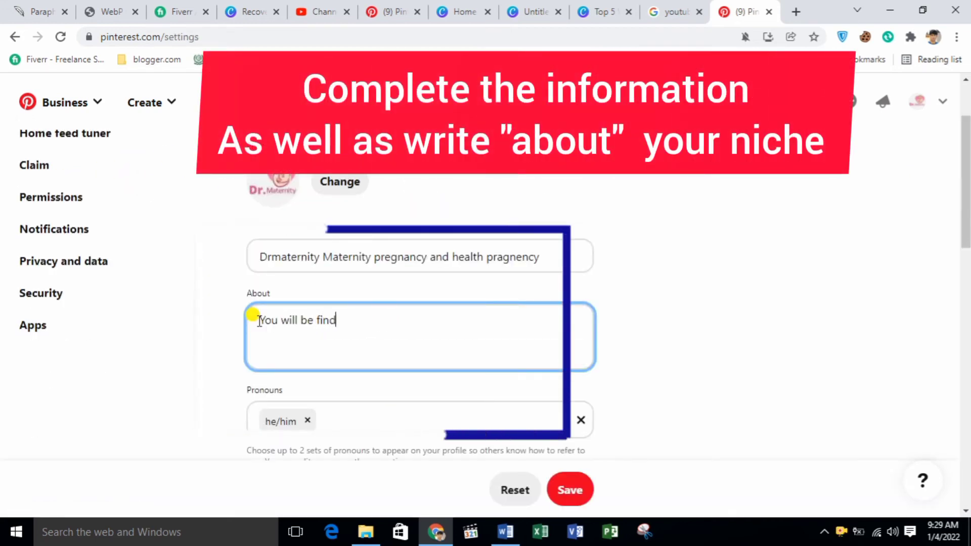
type(" the better solution for")
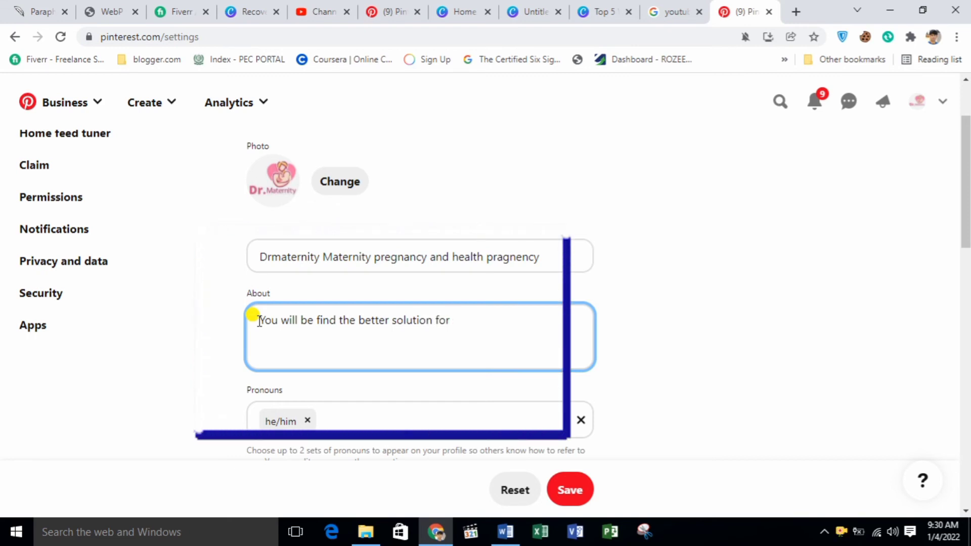
type("health pregnancy. We will be provided you a complete guidance related to maternity and pregnancy.")
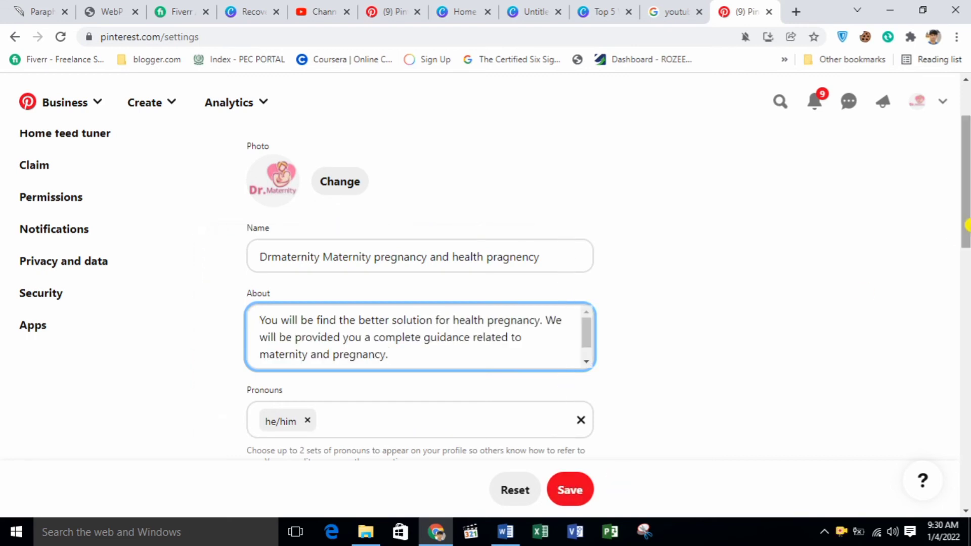
Check the remaining public profile fields and save the profile changes
scroll(967, 225, "down", 5)
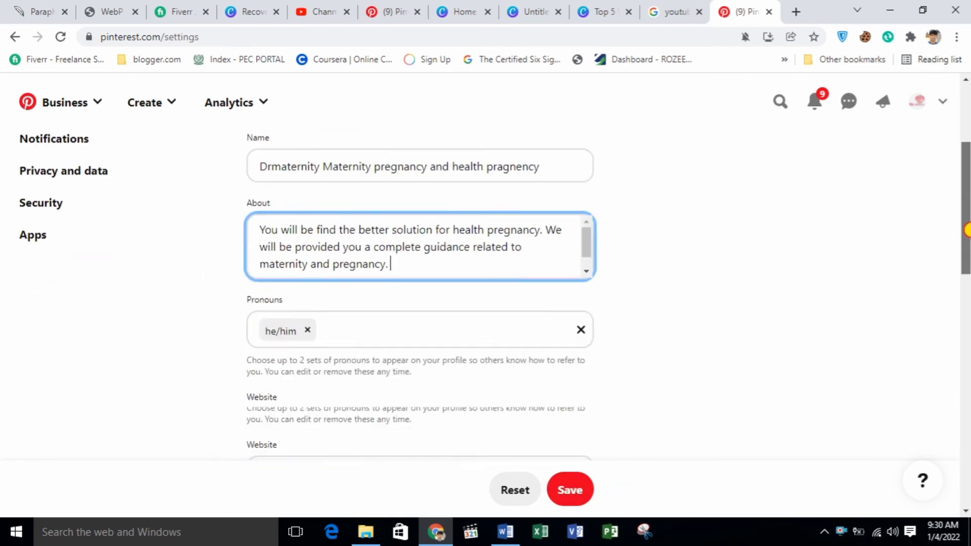
left_click_drag(967, 286, 966, 187)
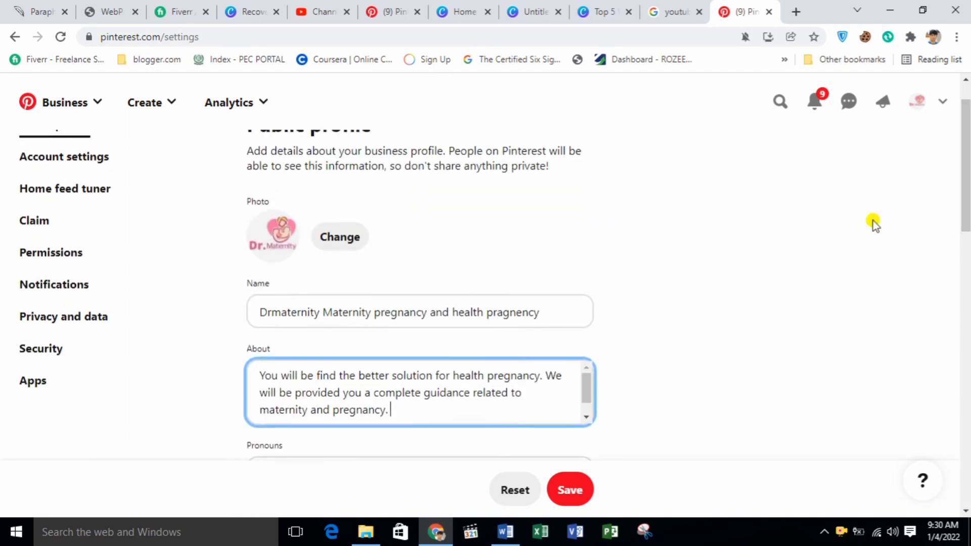
left_click(570, 497)
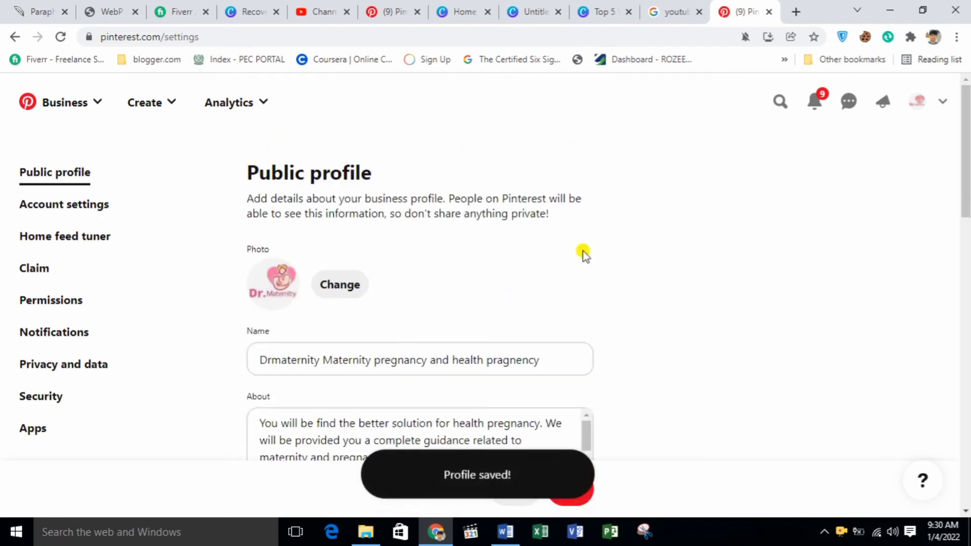
left_click_drag(967, 188, 966, 161)
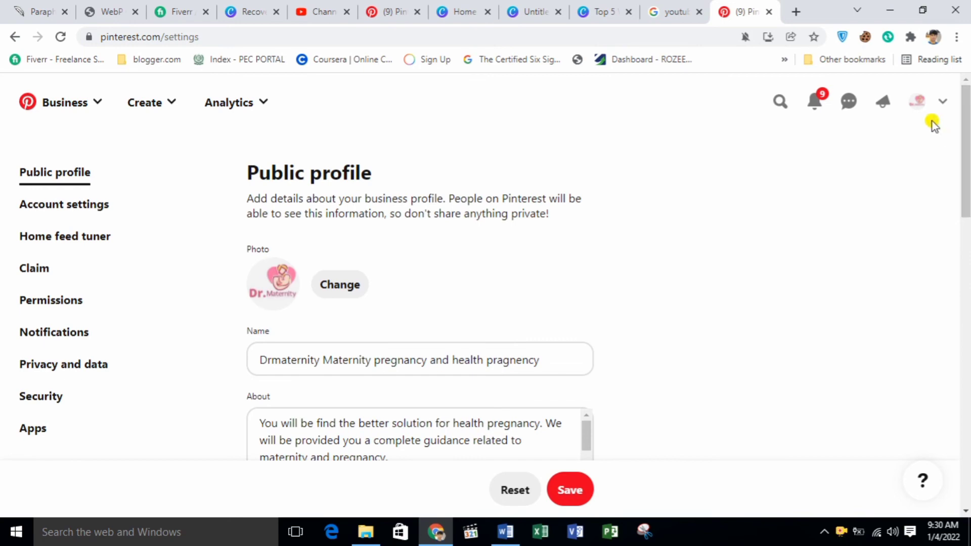
Look through the account switcher, the account settings, the home feed tuner and the notification updates
left_click(940, 104)
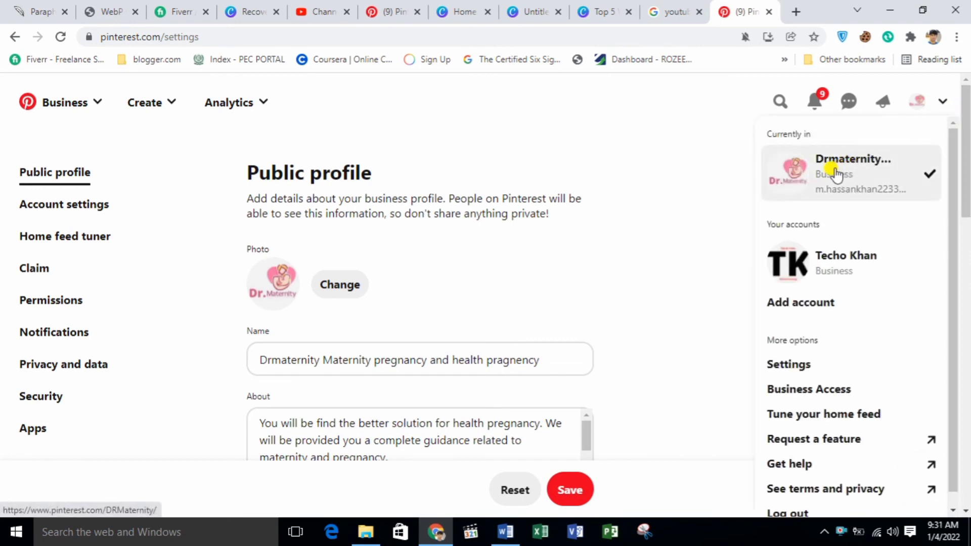
left_click(79, 203)
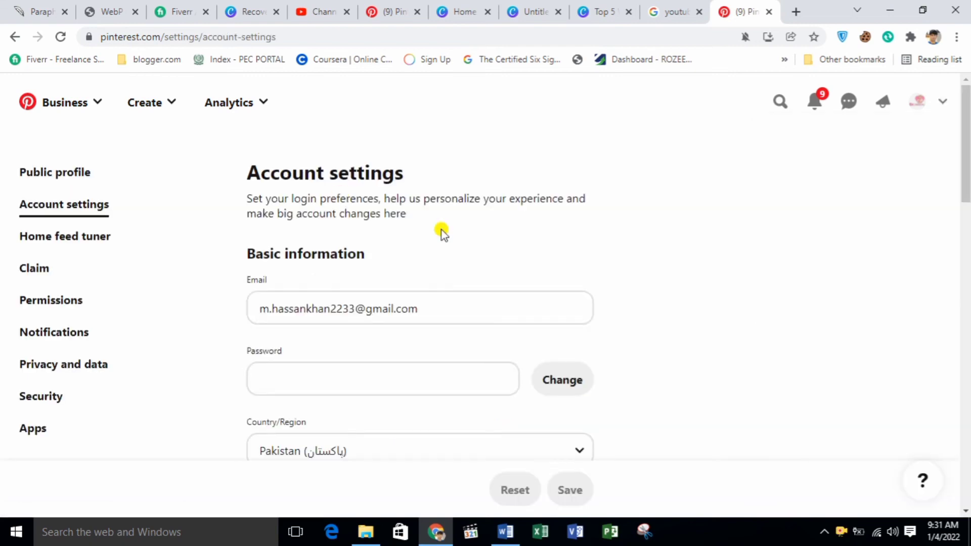
mouse_move(966, 164)
left_mouse_down()
mouse_move(967, 476)
mouse_move(968, 167)
left_mouse_up()
left_click(69, 240)
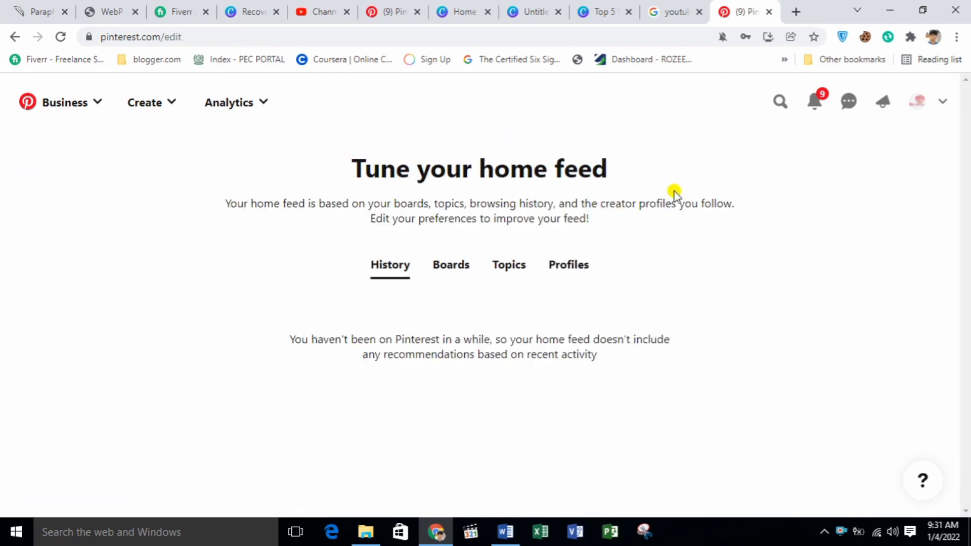
left_click(819, 103)
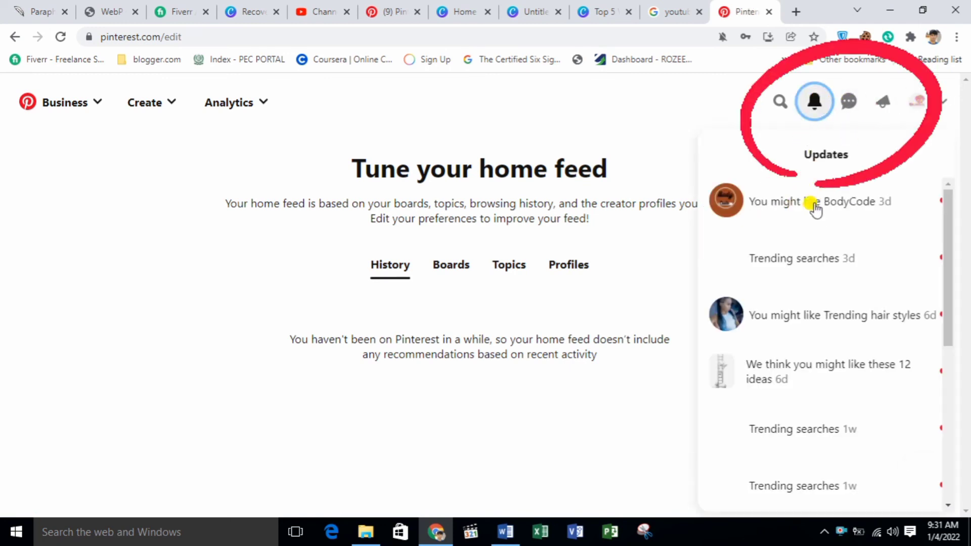
Open the business's own profile page and review its cover, display name and About description
left_click(919, 101)
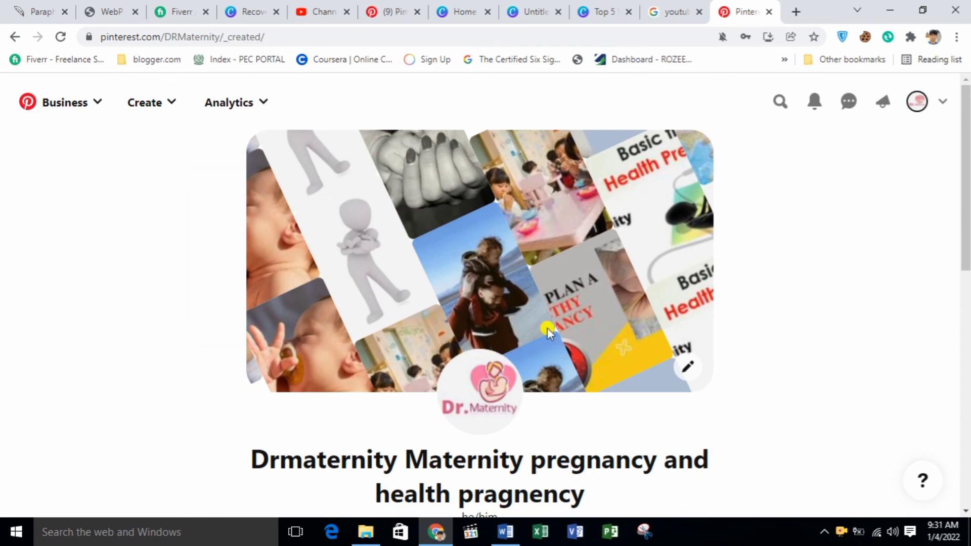
left_click_drag(966, 156, 965, 259)
mouse_move(248, 232)
left_mouse_down()
mouse_move(349, 226)
mouse_move(540, 250)
left_mouse_up()
left_click(634, 263)
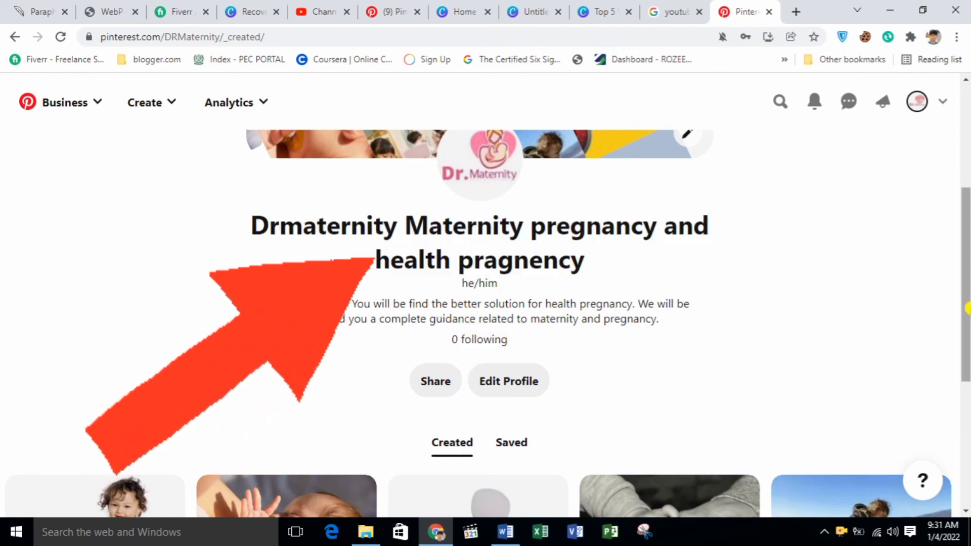
left_click_drag(966, 341, 967, 234)
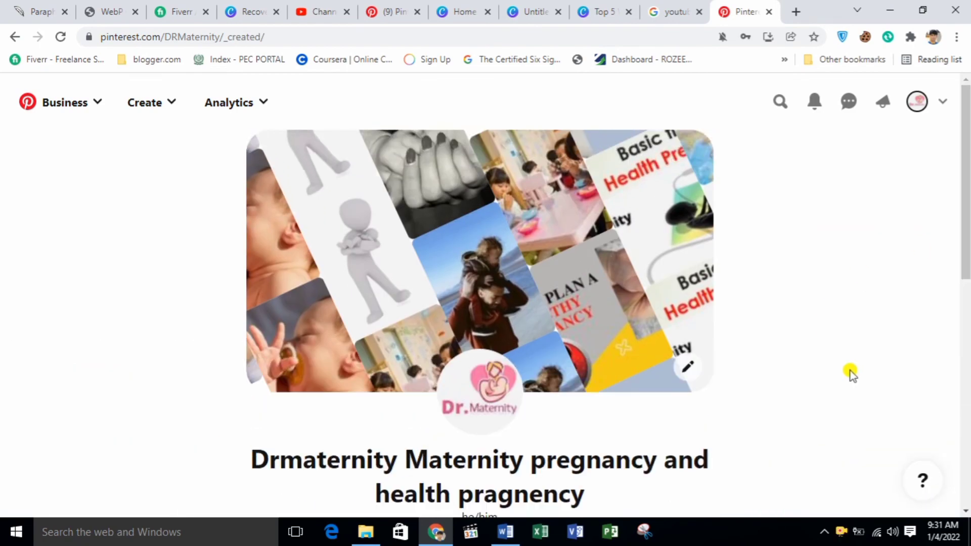